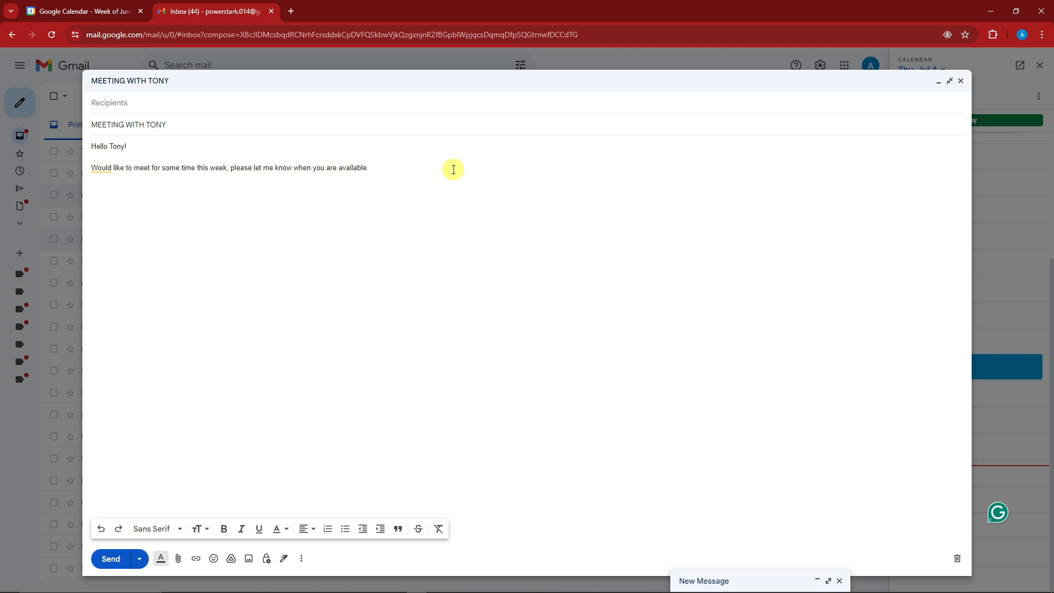
- From the end of the message body, choose Offer times you're free from the compose More options menu
click(348, 202)
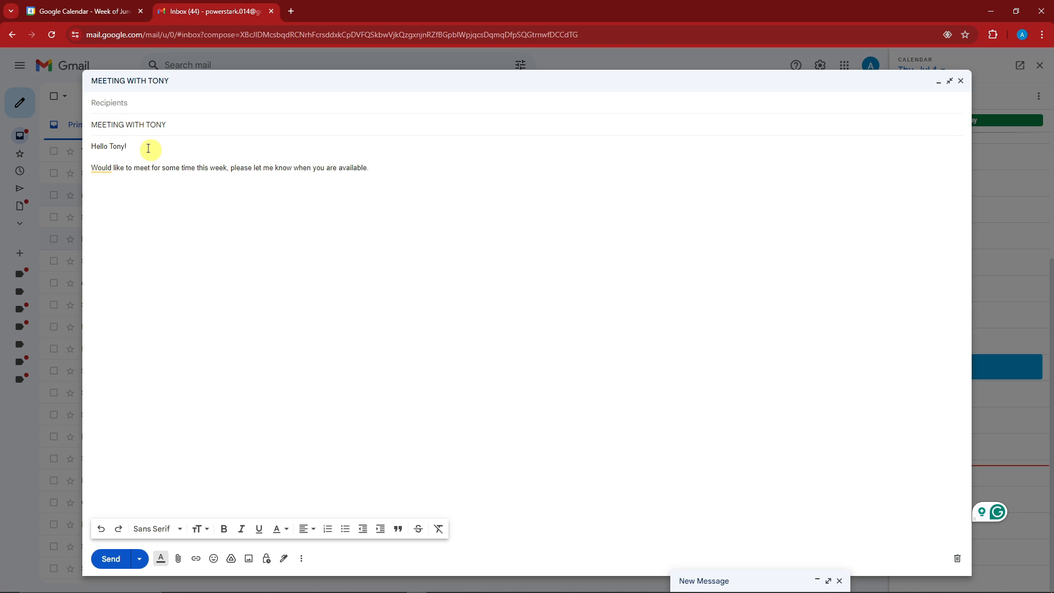
click(235, 202)
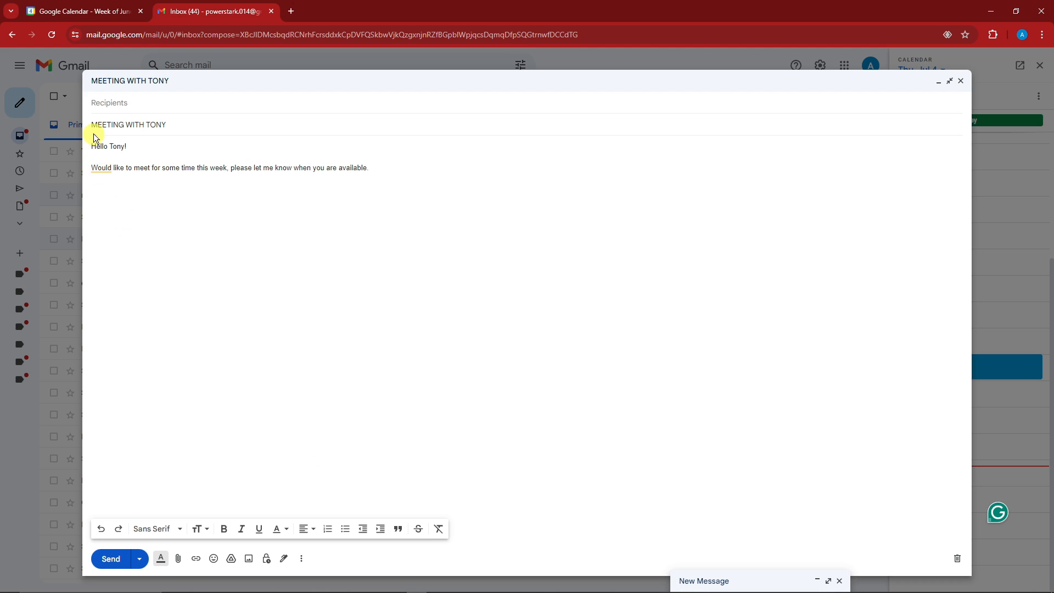
click(301, 560)
mouse_move(382, 547)
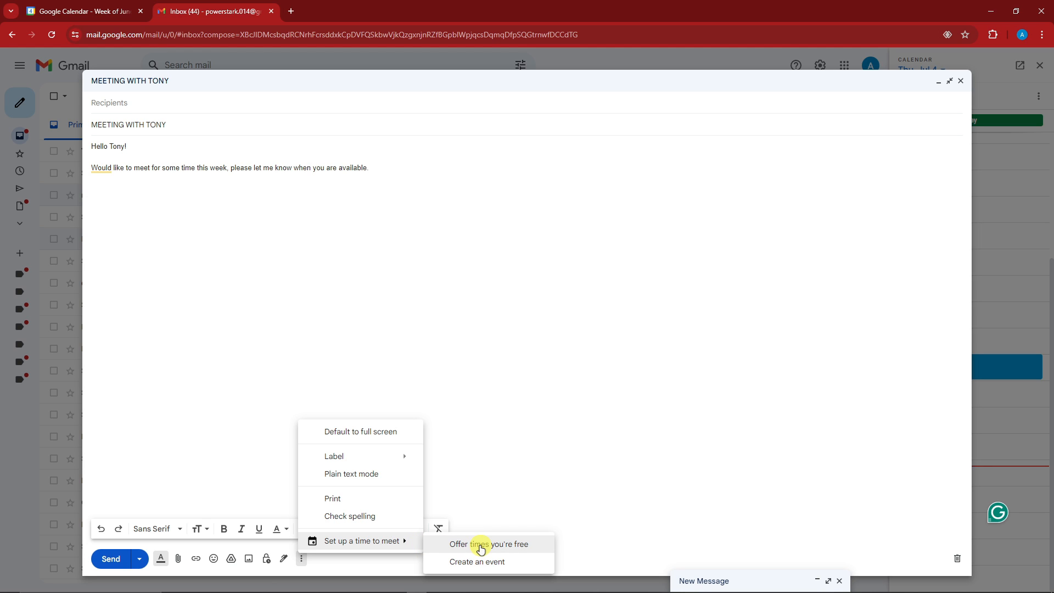
click(481, 548)
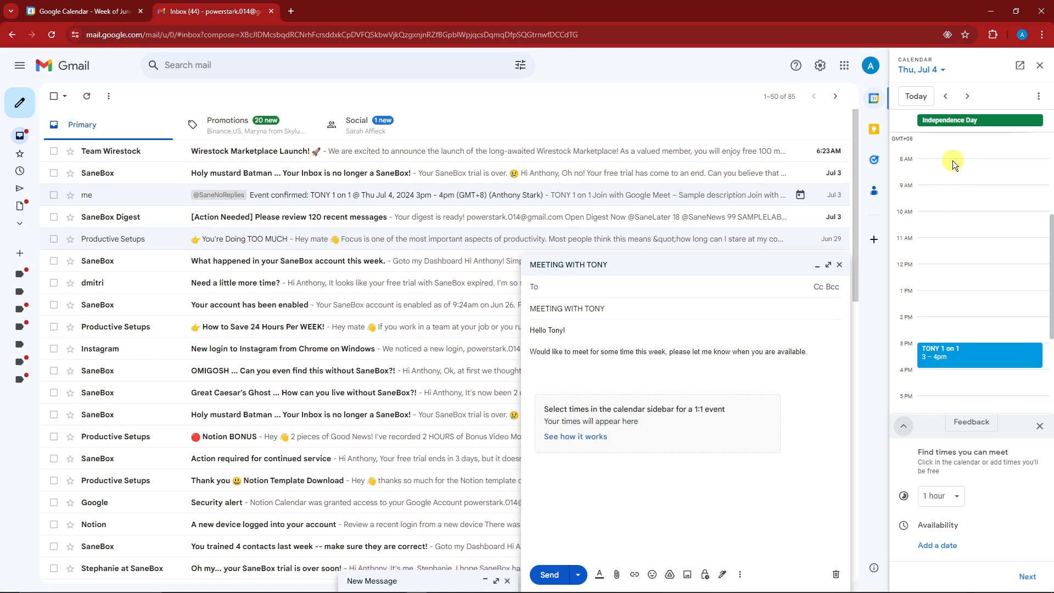
- Block out Thu Jul 4 from 8 PM, drop the extra 9–10 PM slot, and extend it to 11 PM
scroll(954, 249, down, 3)
scroll(966, 294, up, 4)
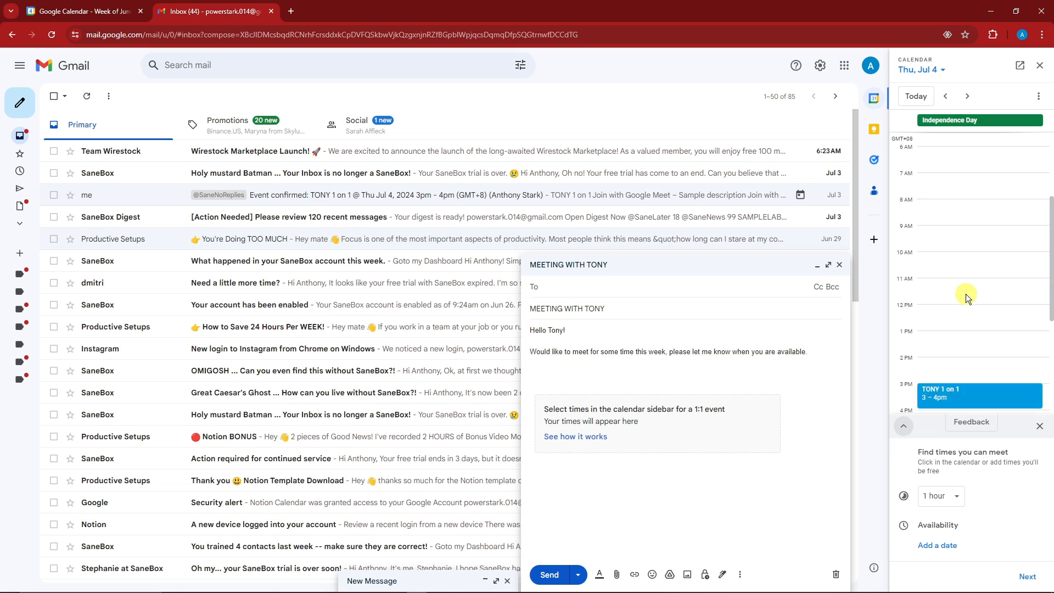
scroll(967, 294, down, 4)
scroll(965, 277, up, 5)
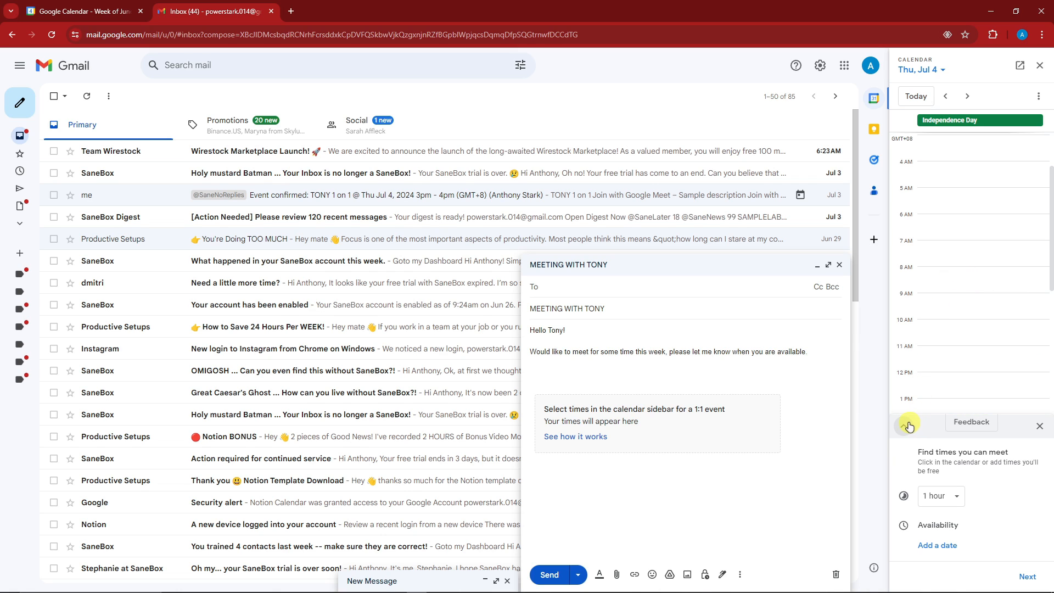
scroll(924, 334, down, 5)
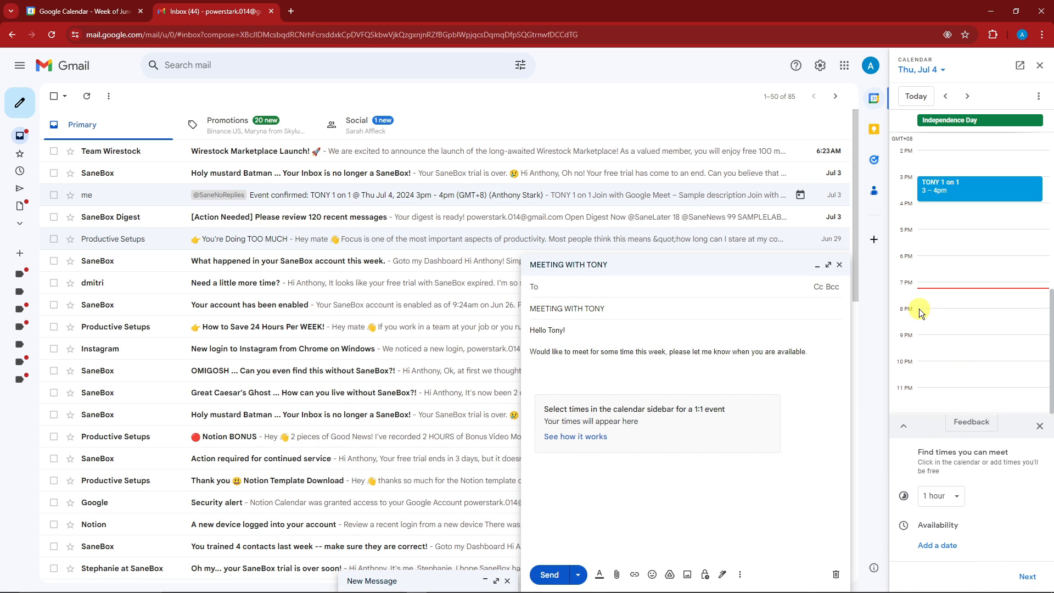
drag(918, 308, 920, 341)
click(920, 343)
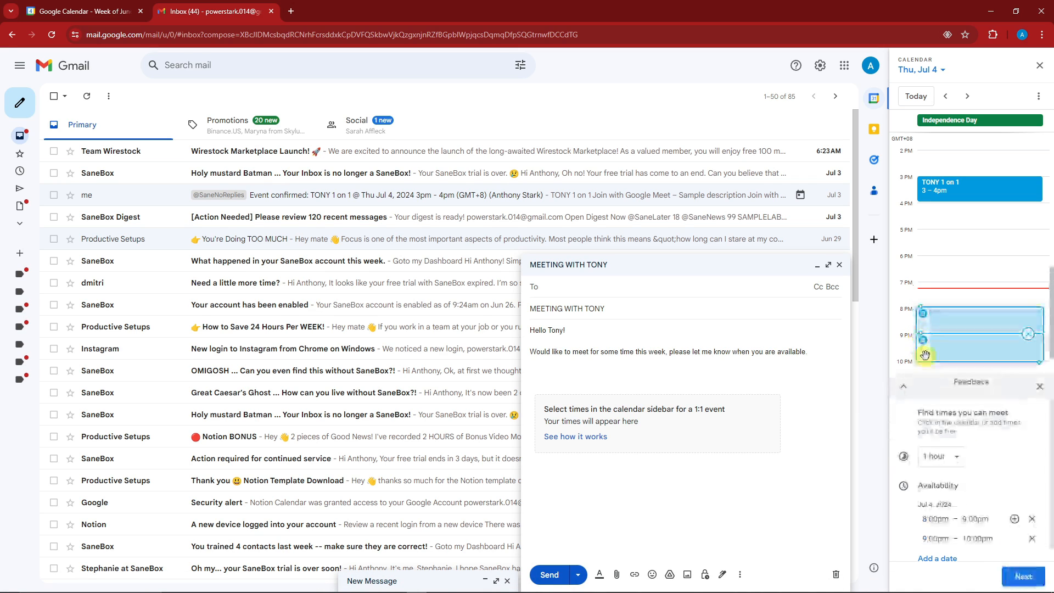
scroll(969, 369, down, 1)
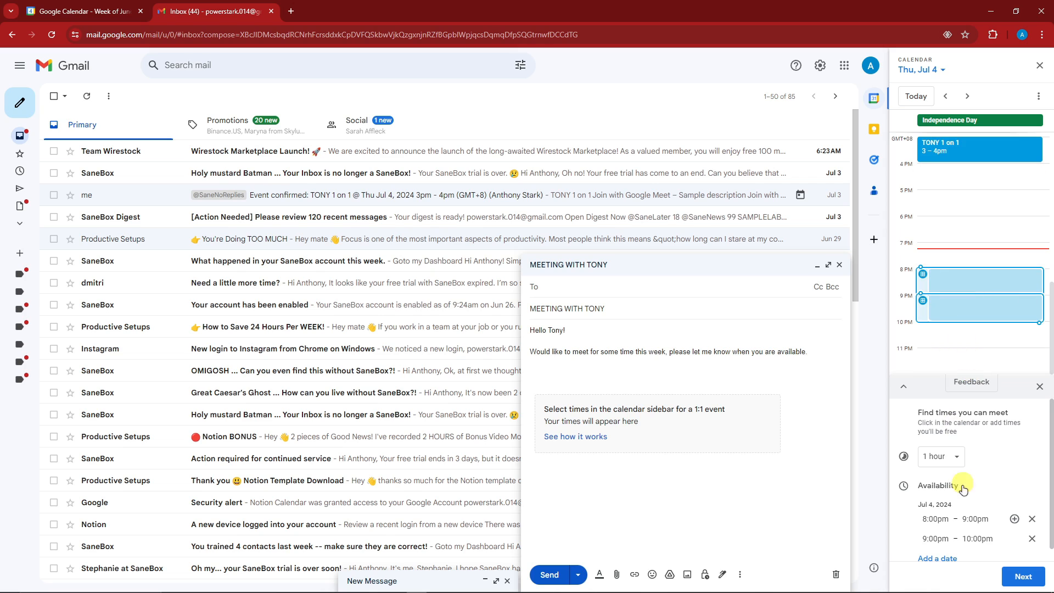
click(1031, 538)
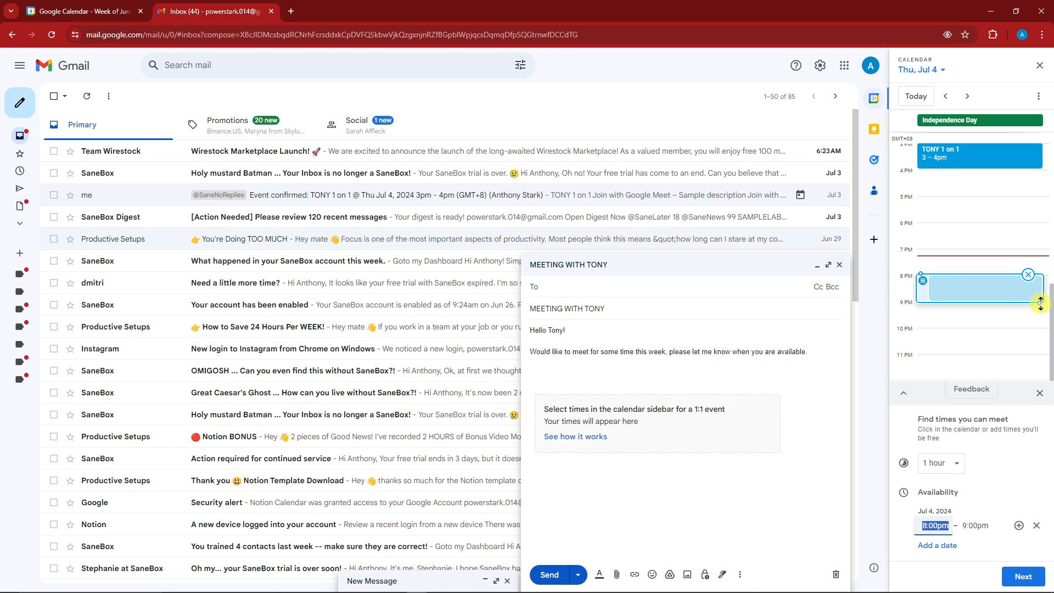
drag(1040, 303, 1036, 355)
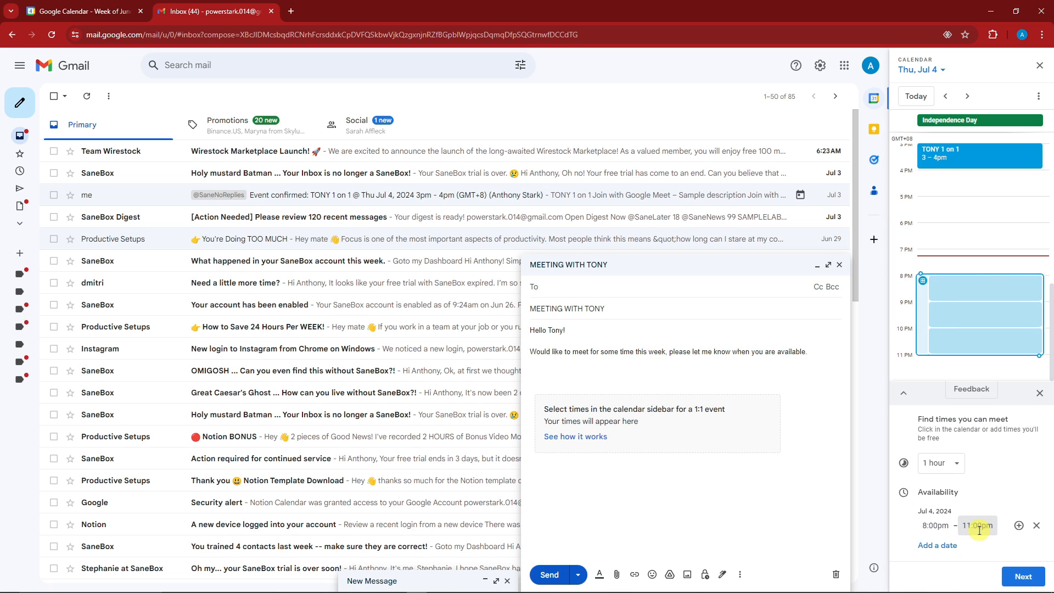
- Mark Friday July 5 from 4:45 PM to 6:45 PM as free
click(967, 97)
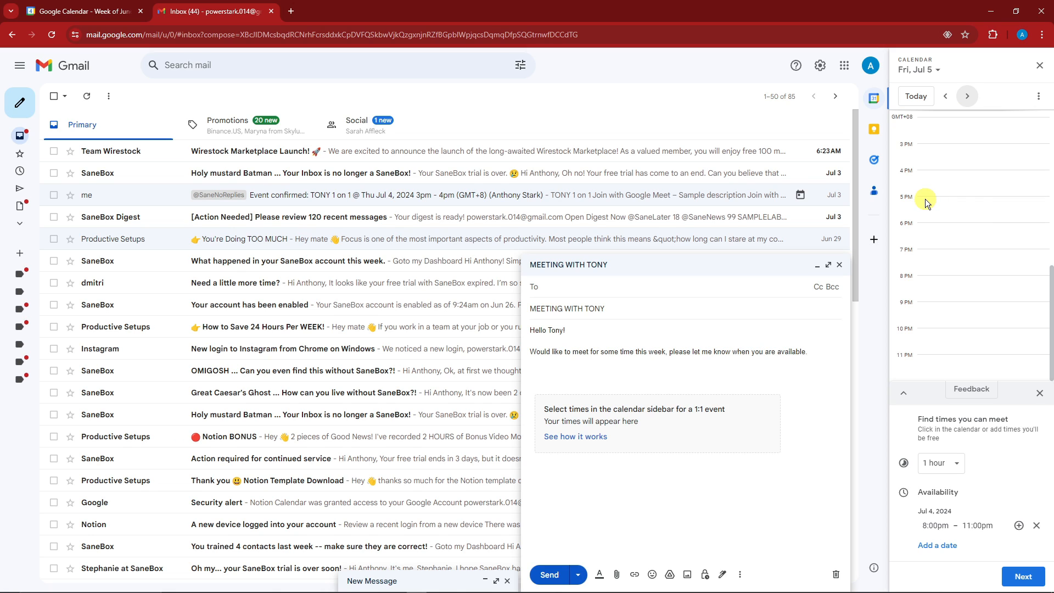
drag(924, 195, 961, 249)
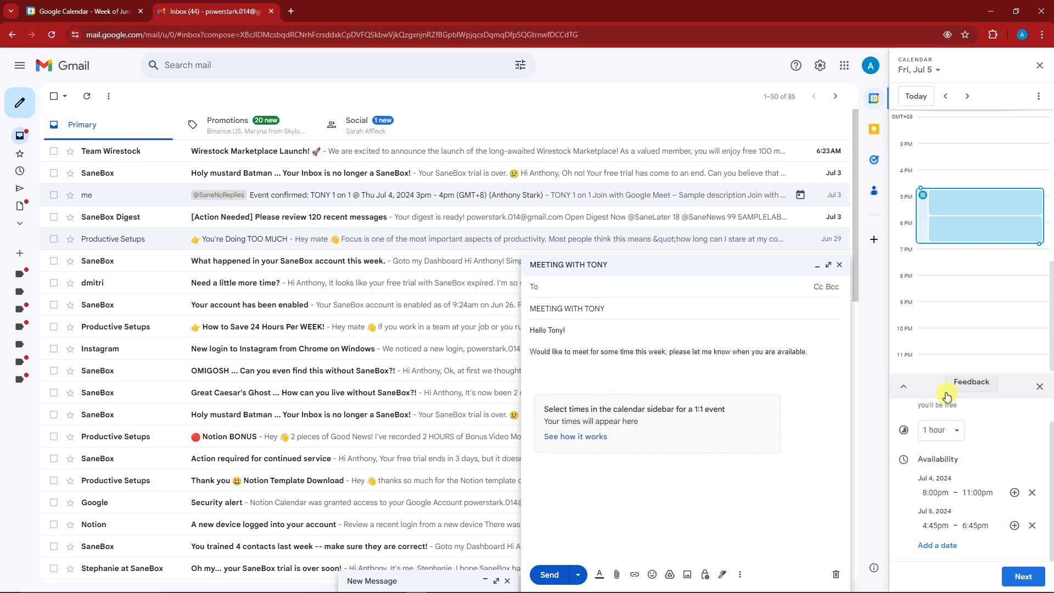
scroll(958, 432, up, 1)
scroll(967, 435, down, 1)
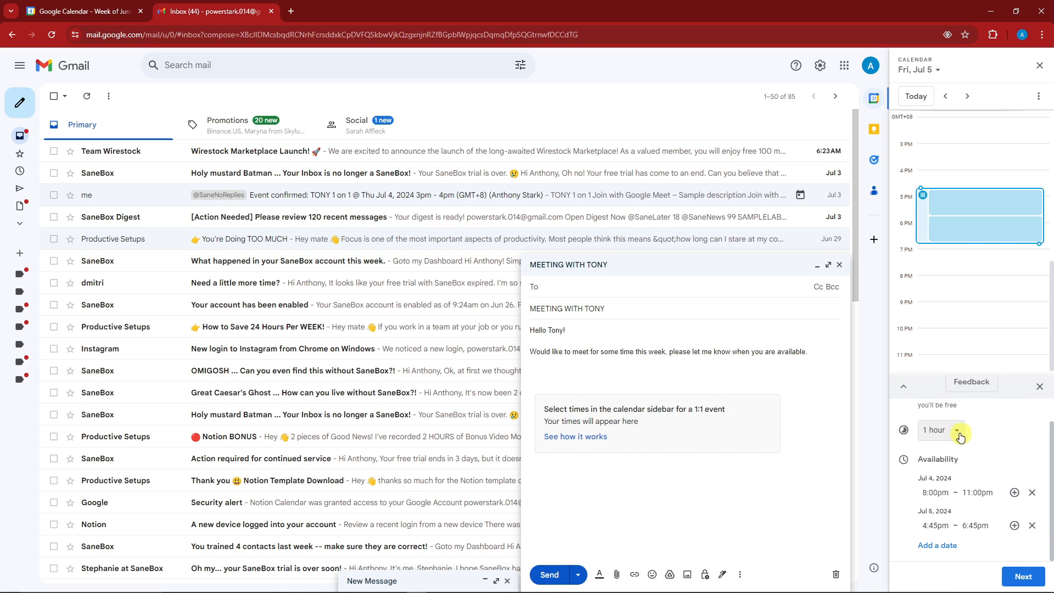
- Set the meeting length to 30 minutes
click(956, 433)
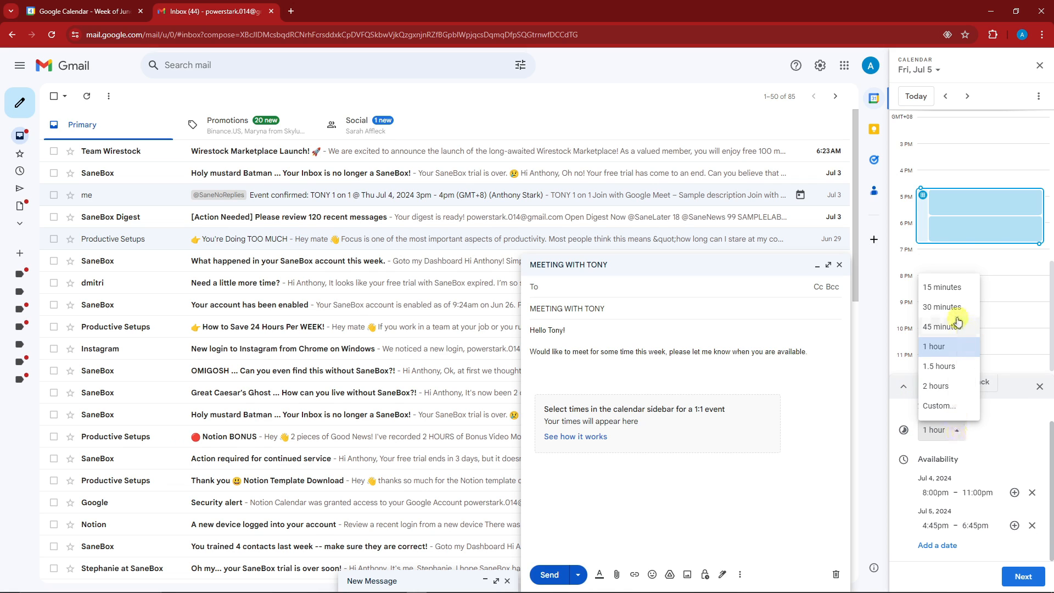
click(941, 307)
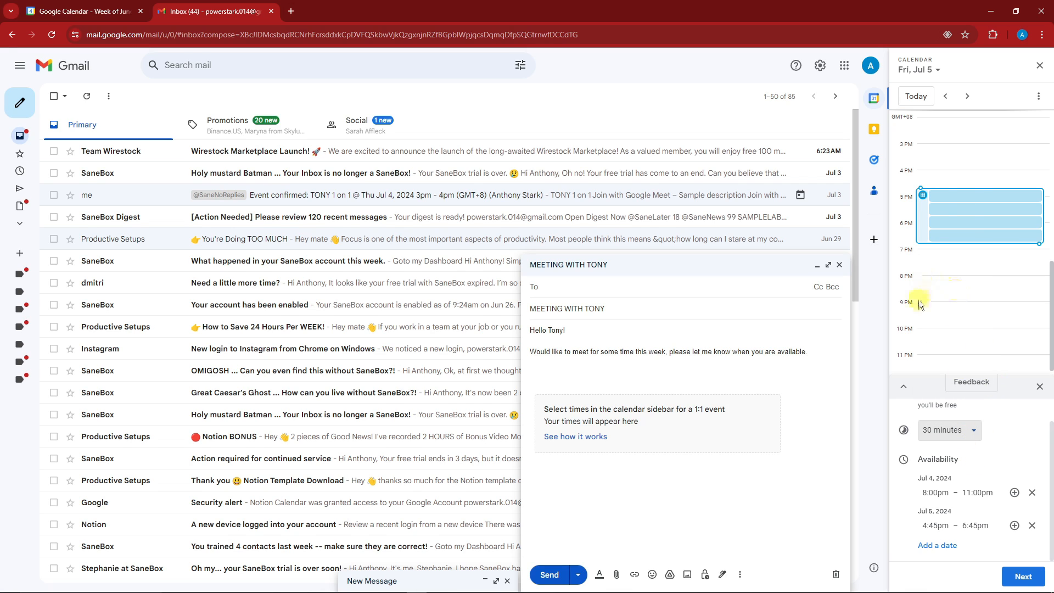
click(967, 96)
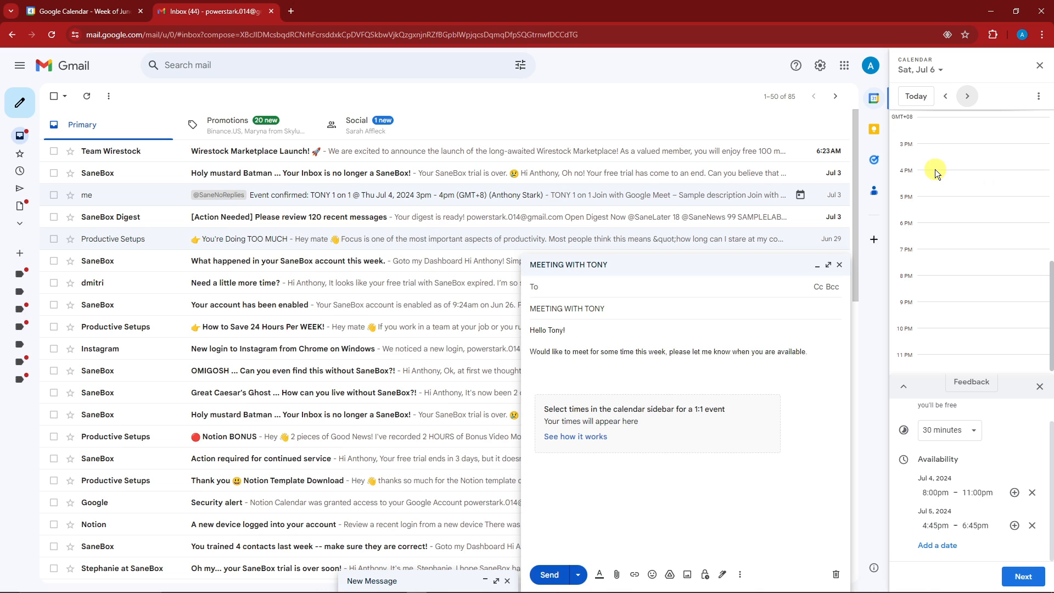
- Mark 4–5 PM on Saturday Jul 6 as free, keeping the 30-minute meeting length
click(928, 183)
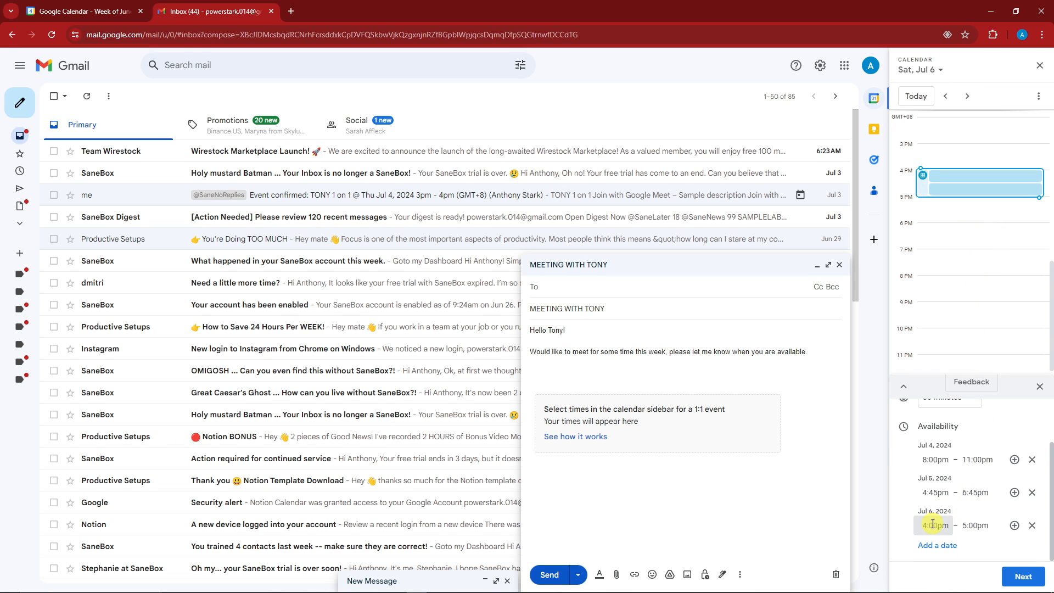
scroll(972, 522, up, 2)
click(970, 460)
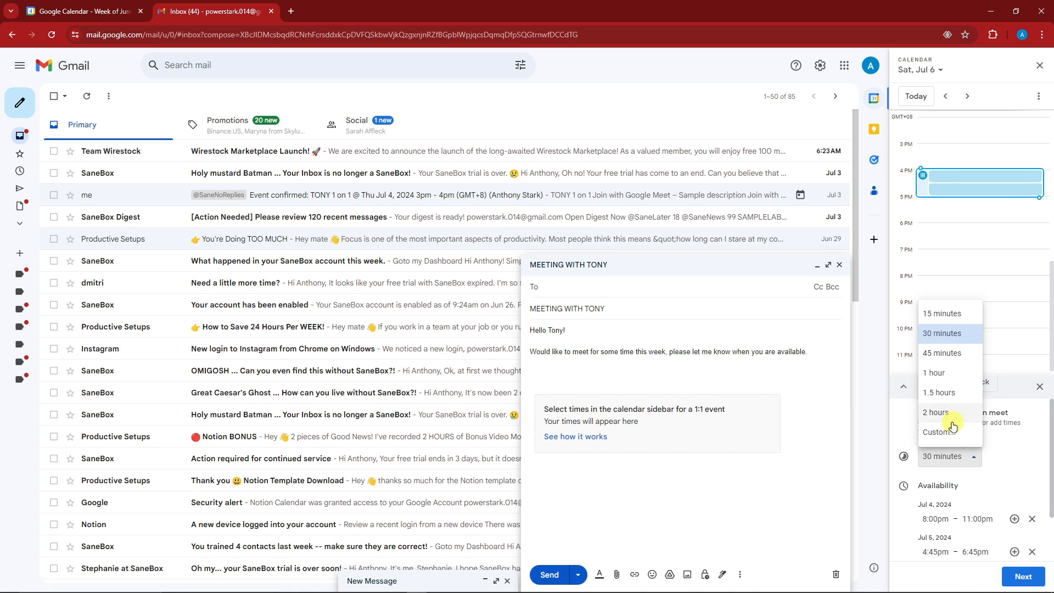
click(1019, 450)
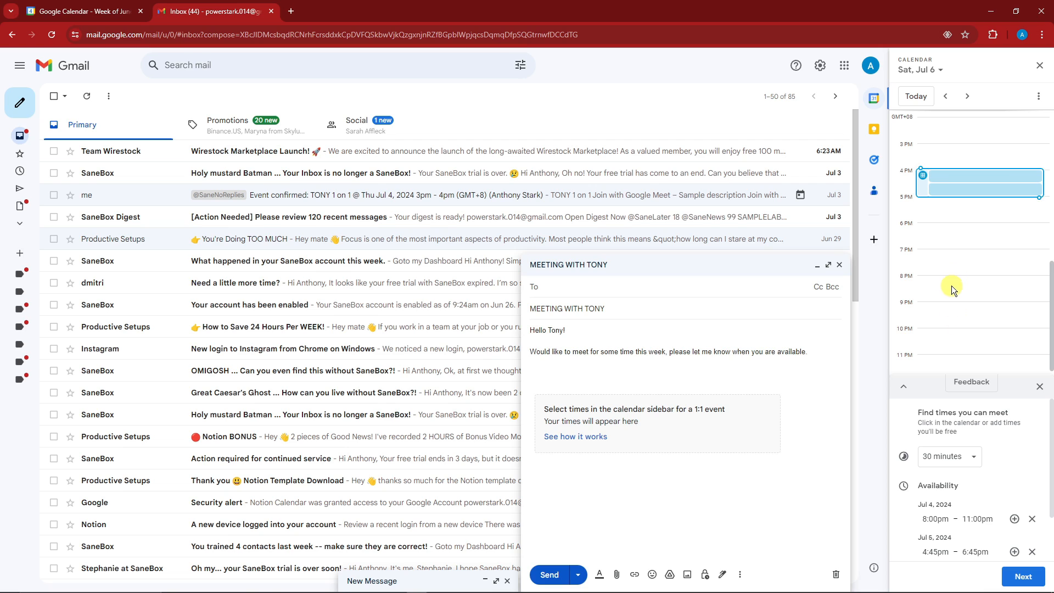
click(967, 96)
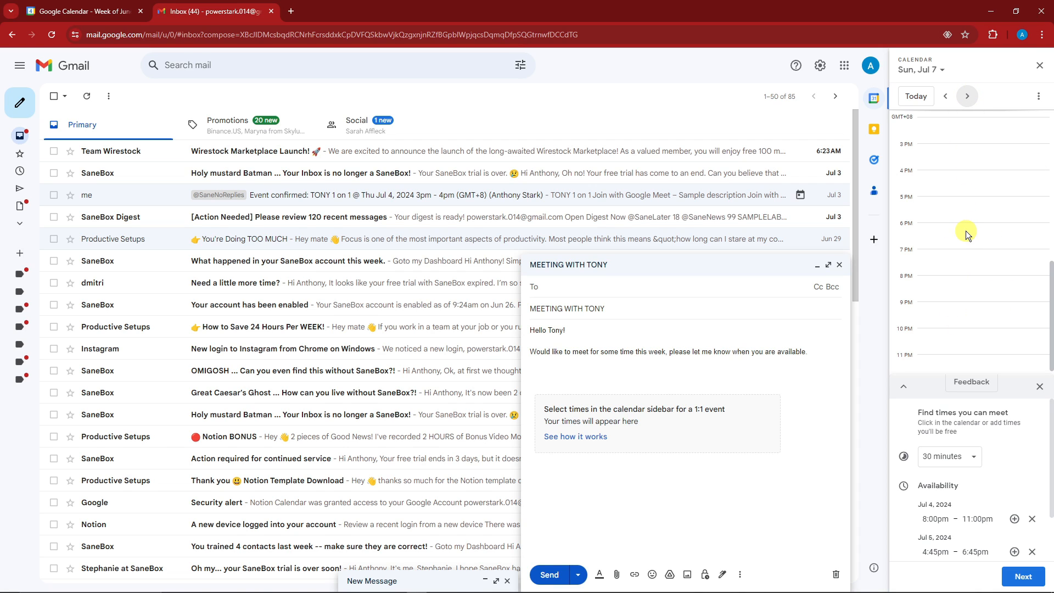
- Remove the Jul 6 periods (4–5 PM and 6–7 PM) so no Jul 6 windows remain
scroll(974, 220, down, 1)
scroll(979, 453, down, 1)
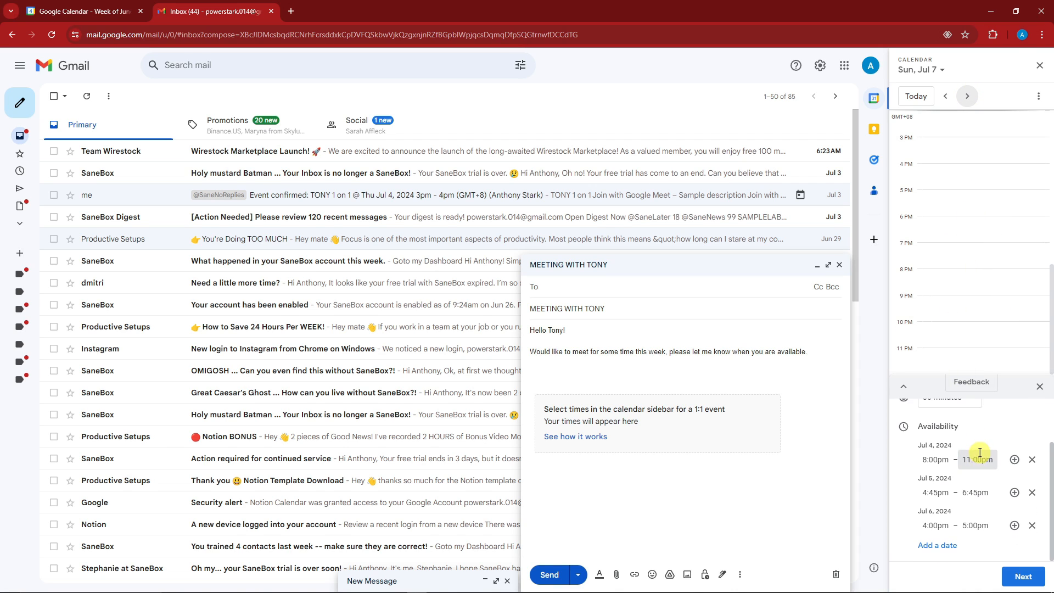
scroll(980, 453, up, 1)
click(976, 461)
click(973, 462)
scroll(977, 461, down, 1)
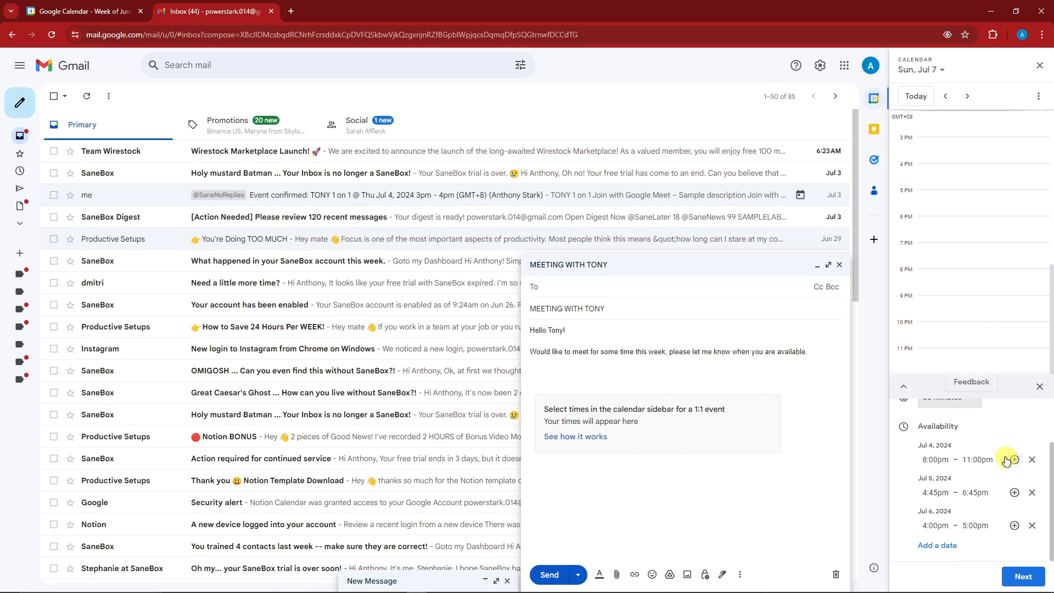
click(1015, 526)
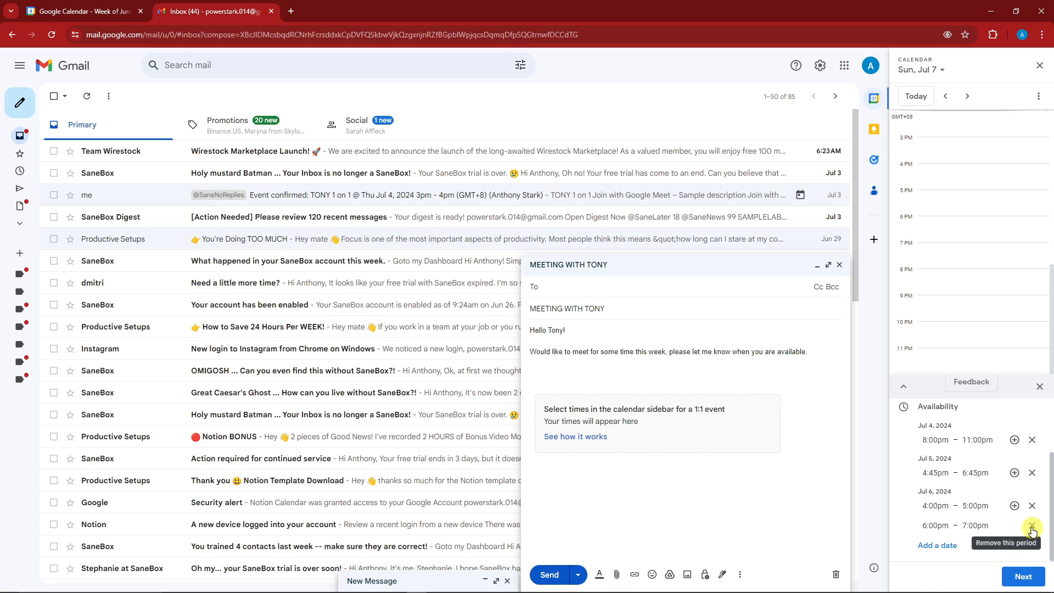
click(1032, 526)
click(1031, 526)
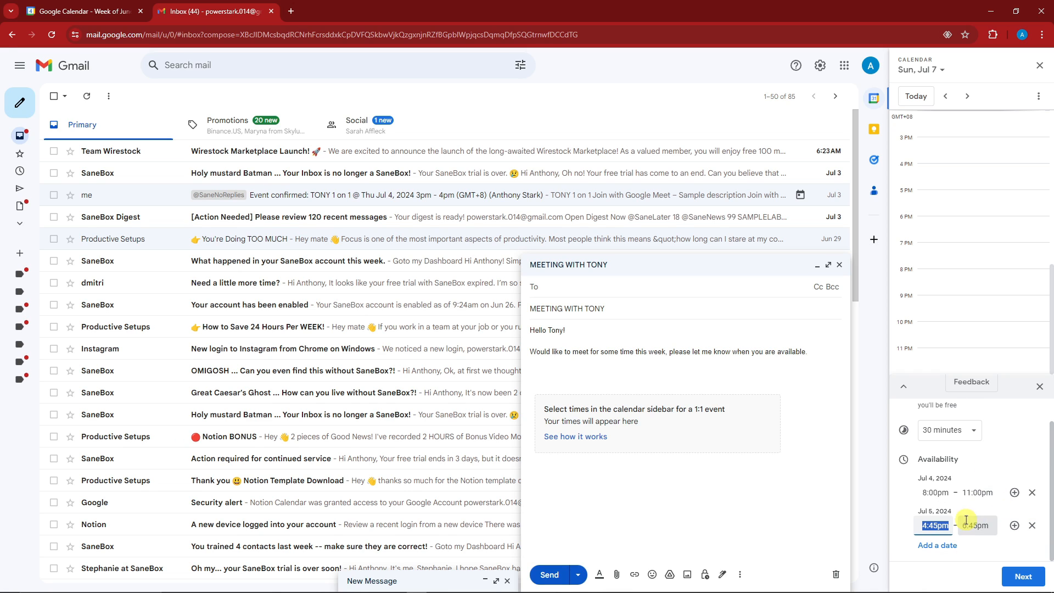
- Add Monday July 8 as an available date and expand the full event details
click(944, 548)
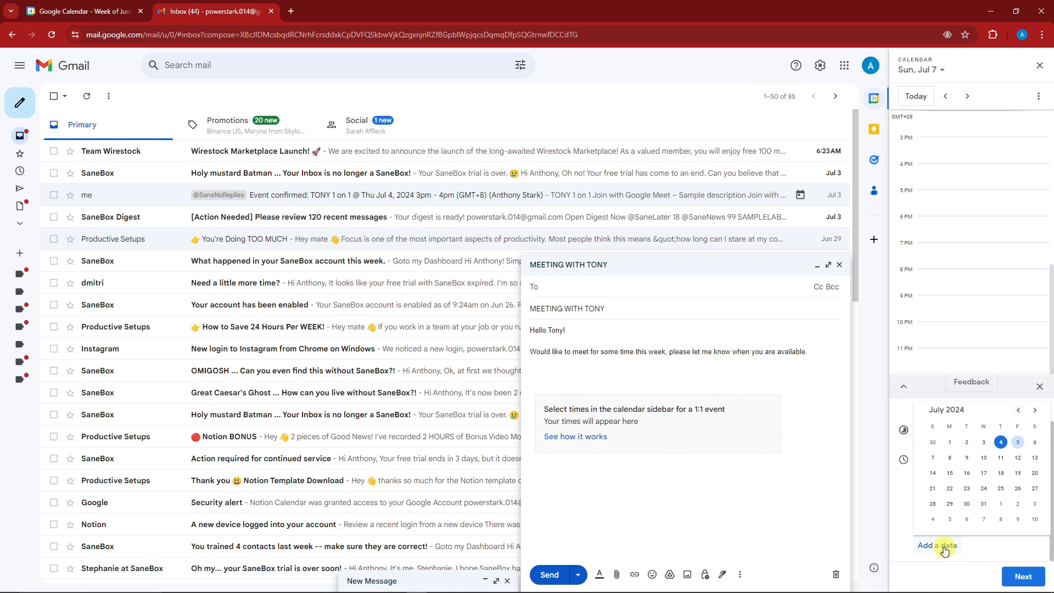
click(950, 457)
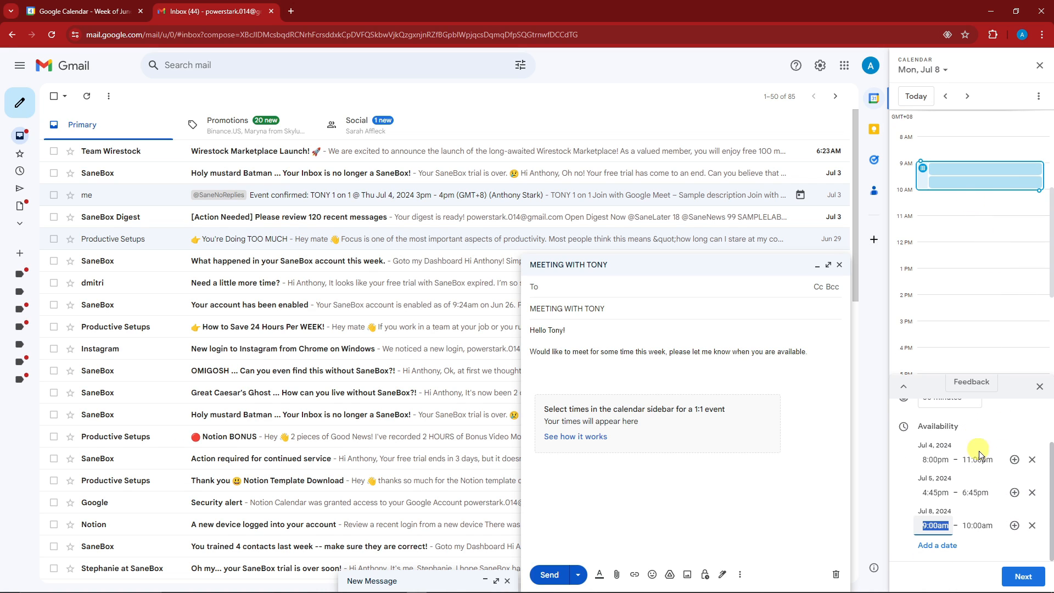
click(904, 390)
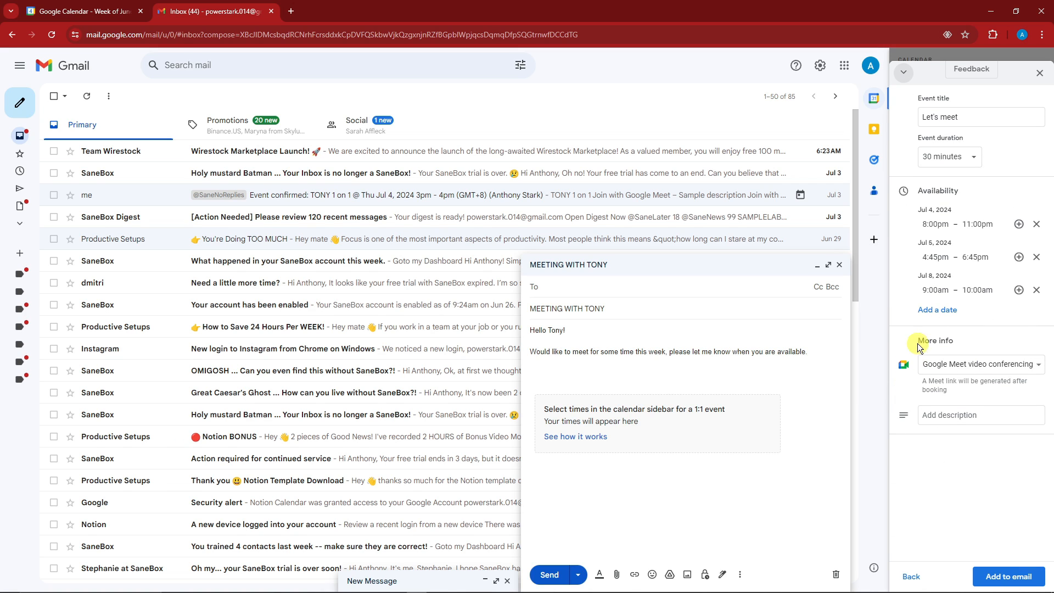
- Replace the event title with 'TONY MEETING'
click(990, 116)
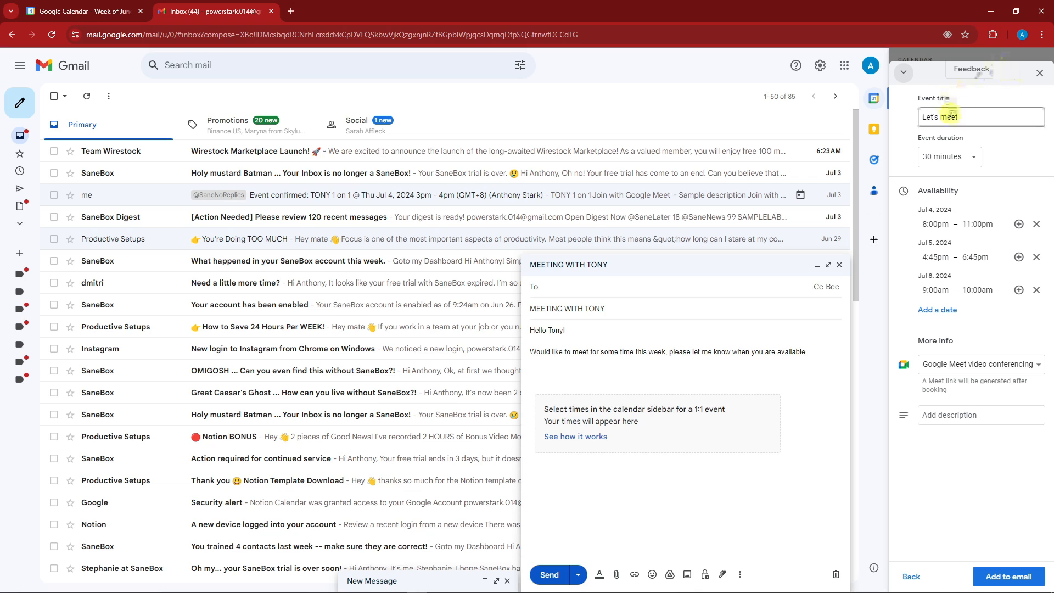
key(ctrl+a)
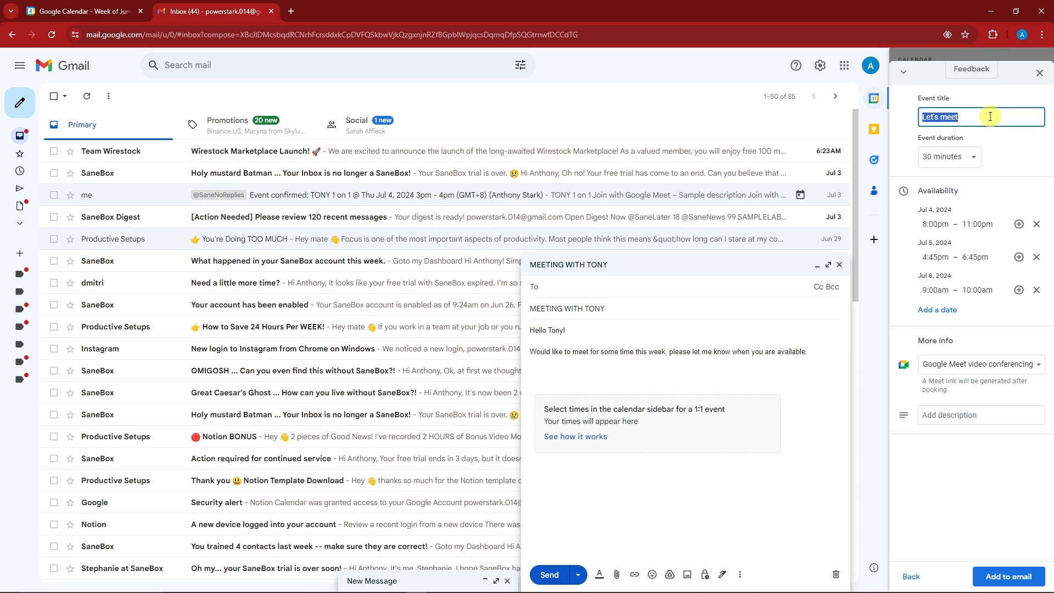
text(TONY MEETING)
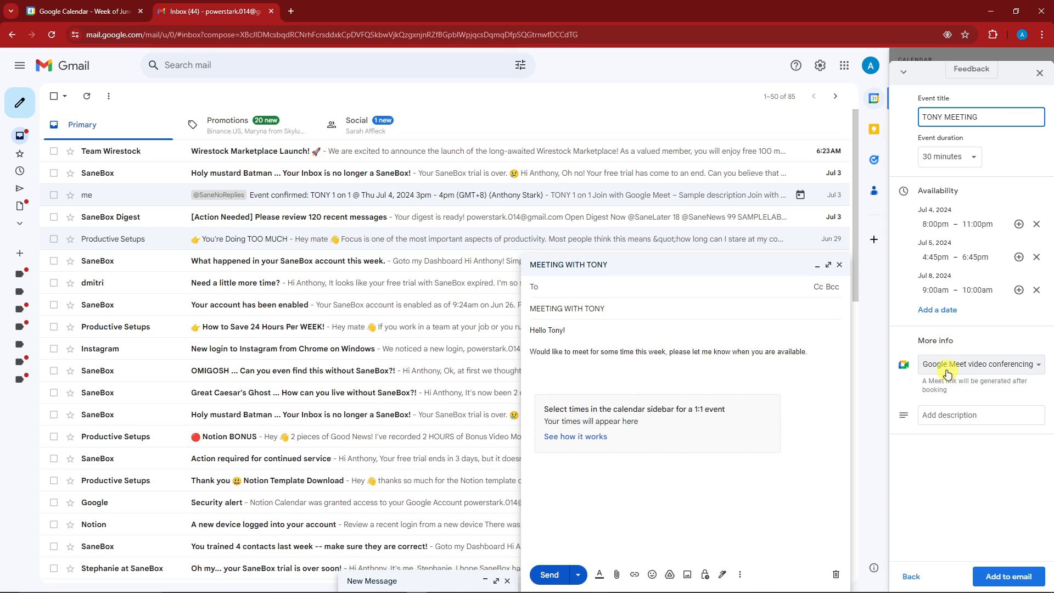
- Set conferencing to 'None / to be specified later', leaving location and description blank
click(1040, 369)
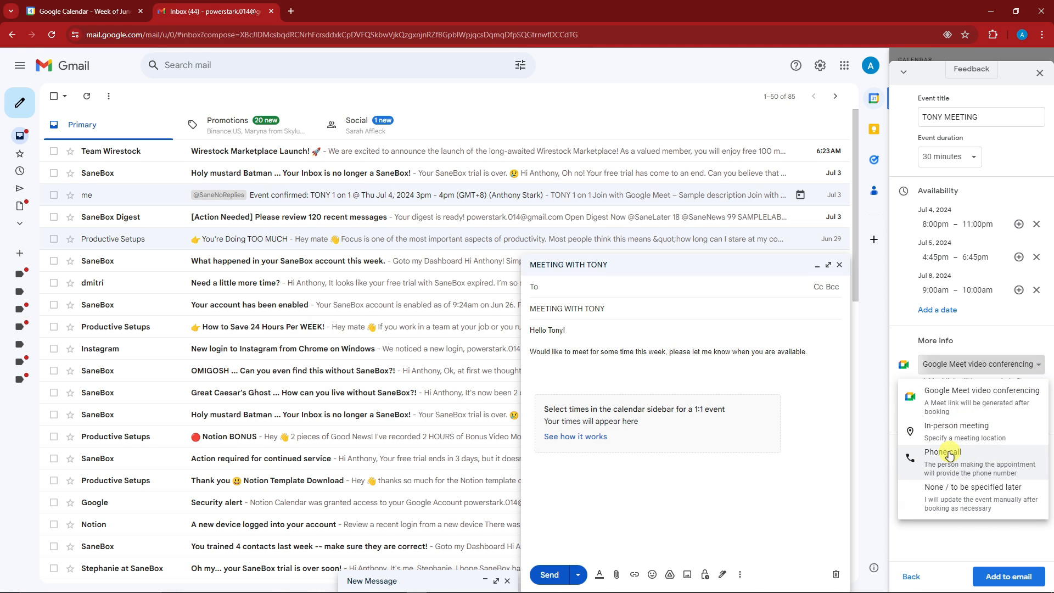
click(977, 504)
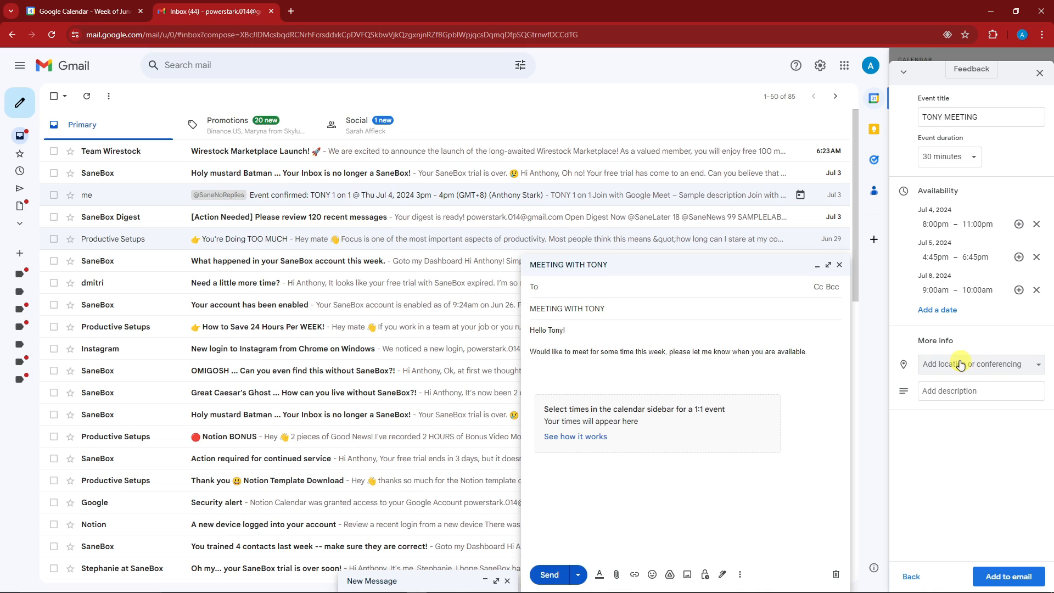
click(1038, 366)
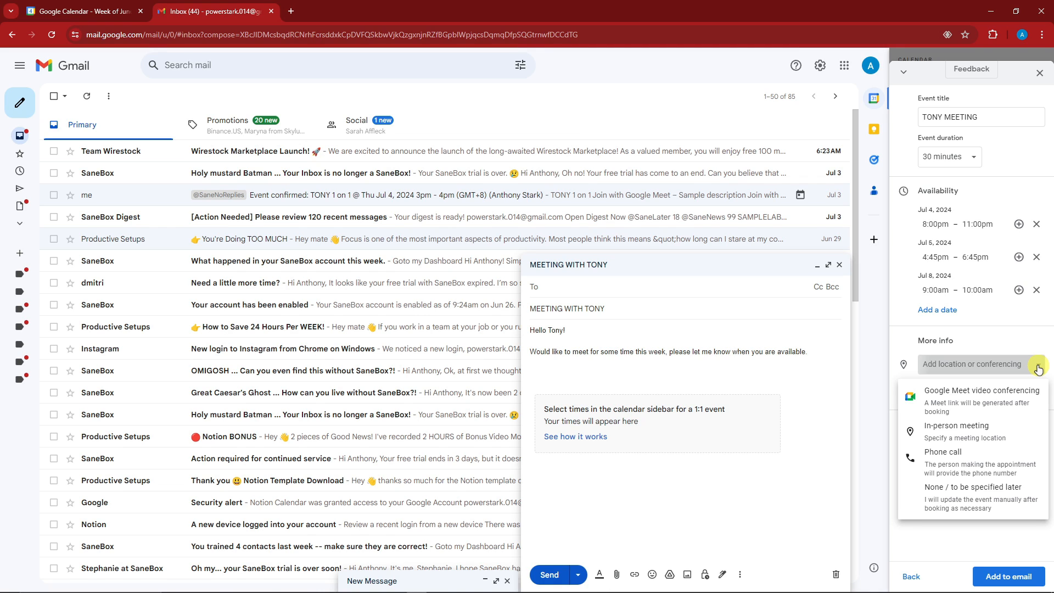
click(1037, 369)
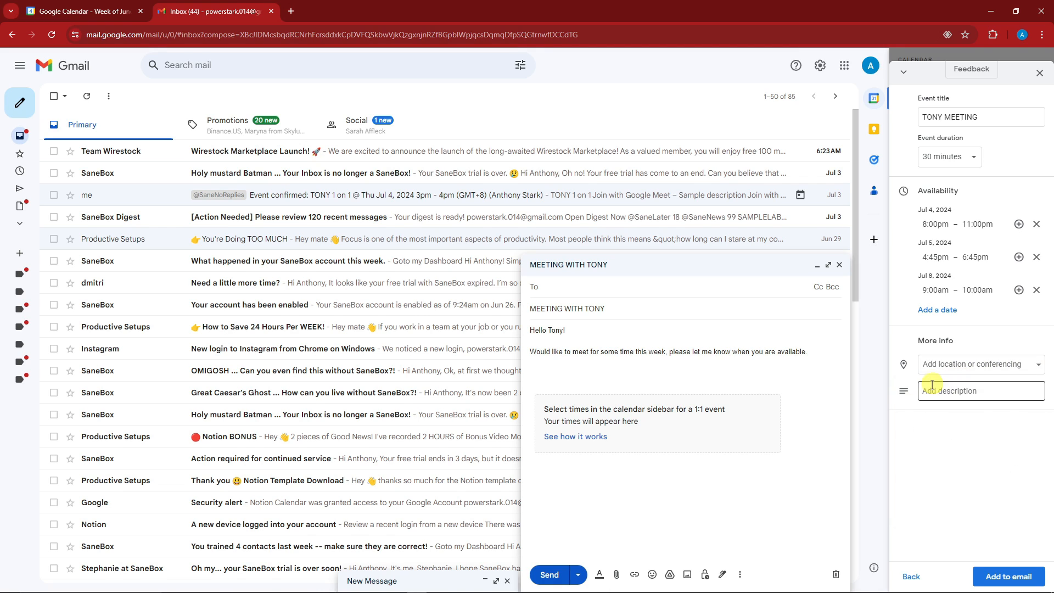
click(961, 391)
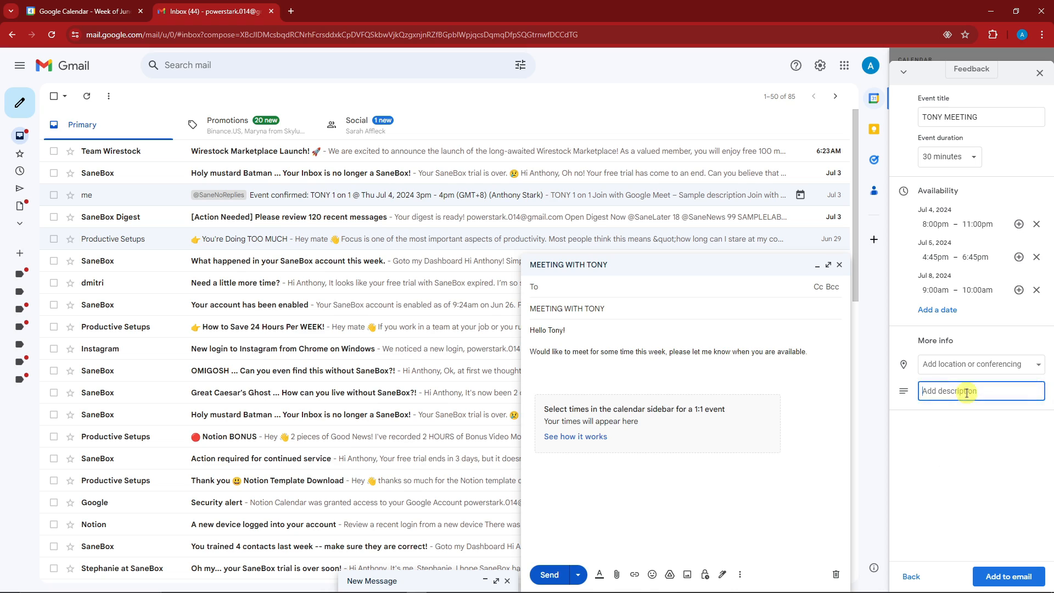
double_click(932, 117)
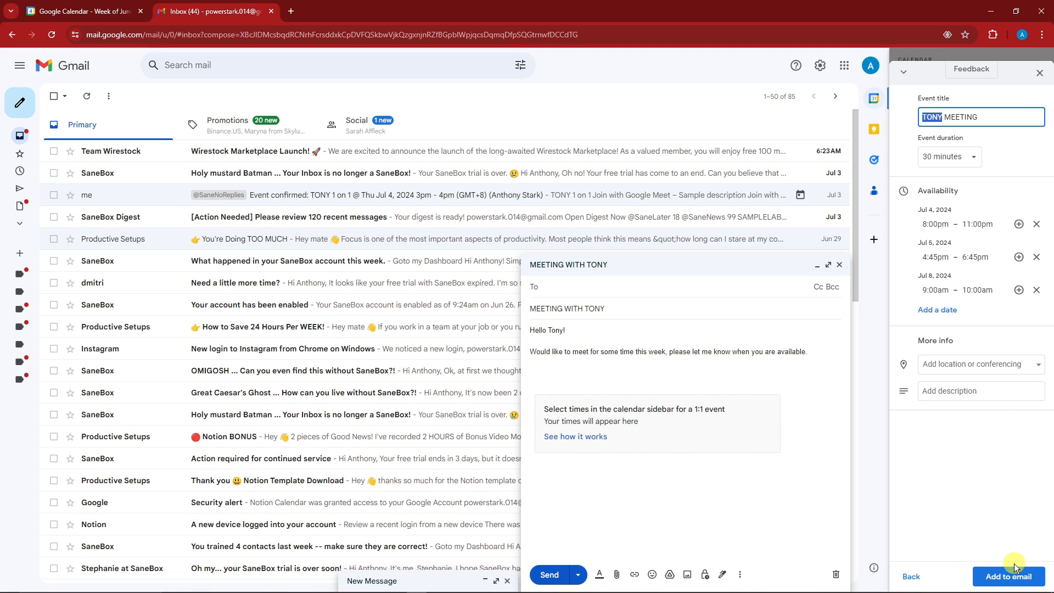
- In the Jul 8 day view, create 9:30–10:30am, 12–2pm, 2:30–3pm, 4:15–6:45pm and 8:30–9pm blocks
click(903, 72)
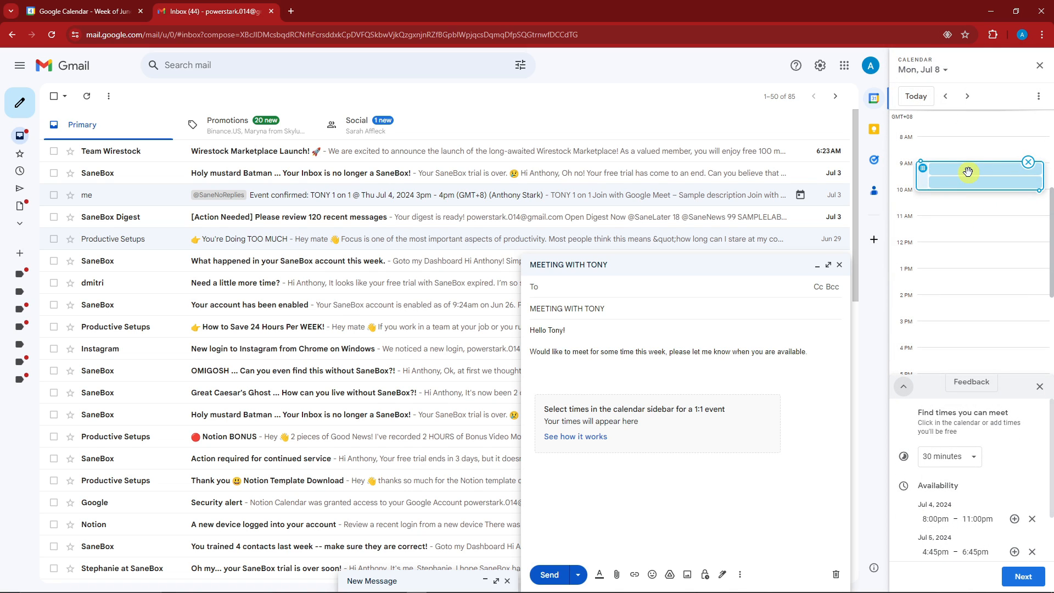
mouse_move(968, 172)
mouse_down()
mouse_move(969, 221)
mouse_move(971, 189)
mouse_up()
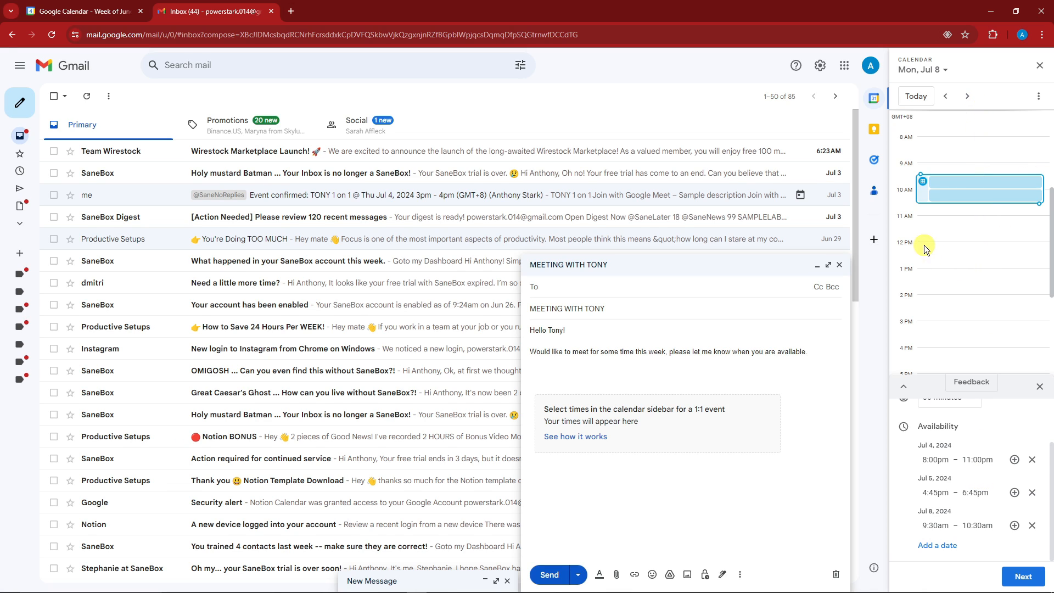
drag(924, 246, 1000, 298)
scroll(960, 313, down, 2)
drag(950, 248, 961, 311)
drag(953, 188, 954, 208)
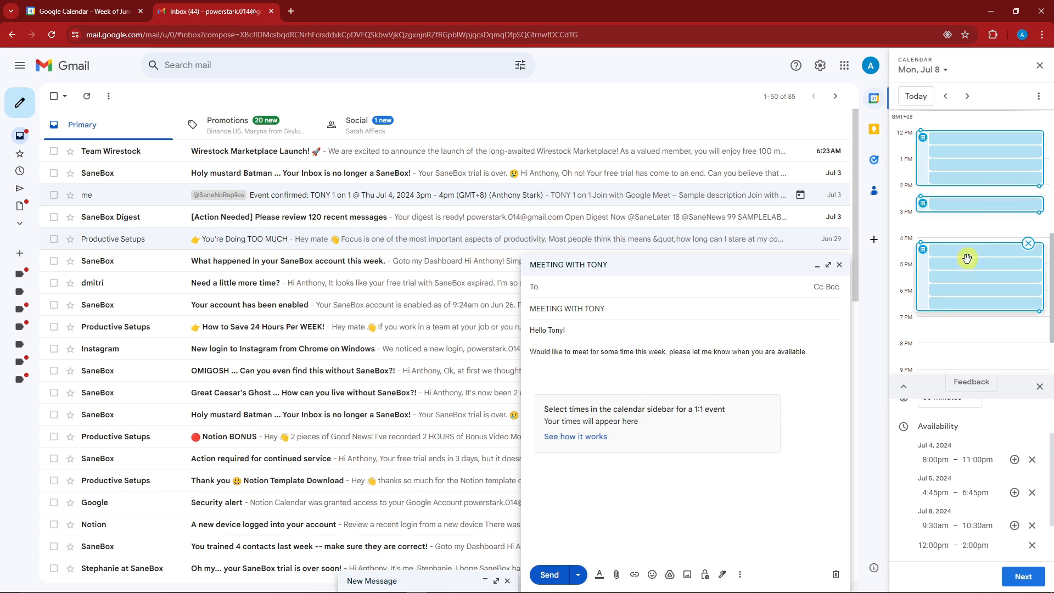
click(966, 362)
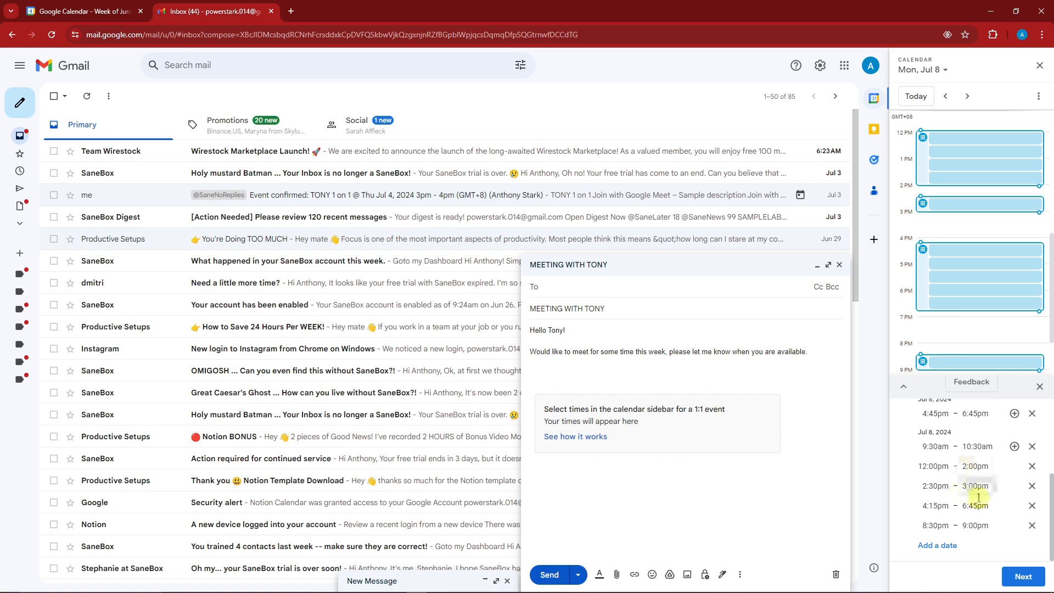
scroll(965, 489, up, 3)
click(905, 386)
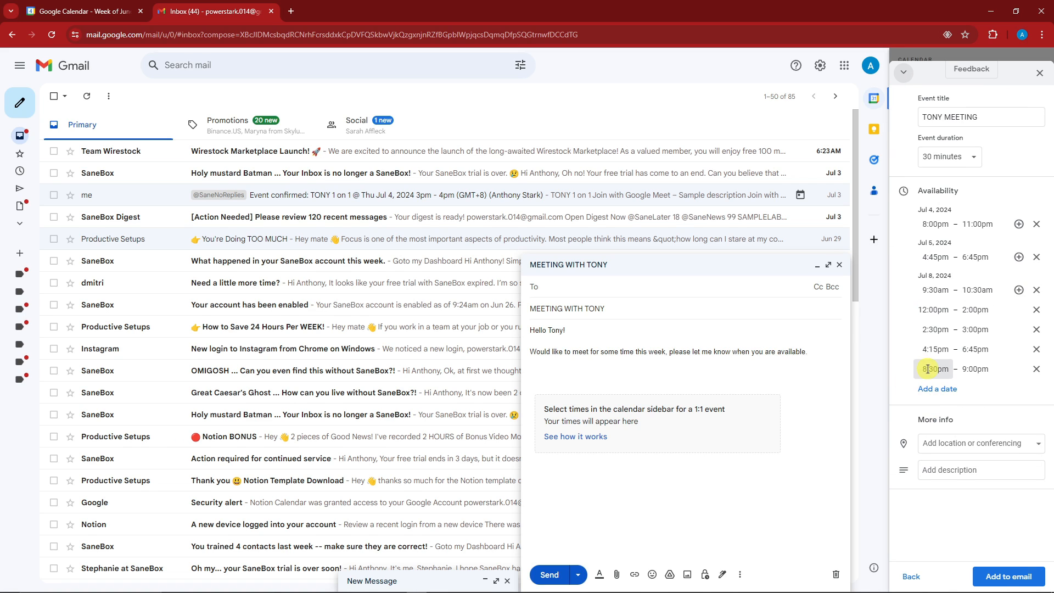
click(1003, 577)
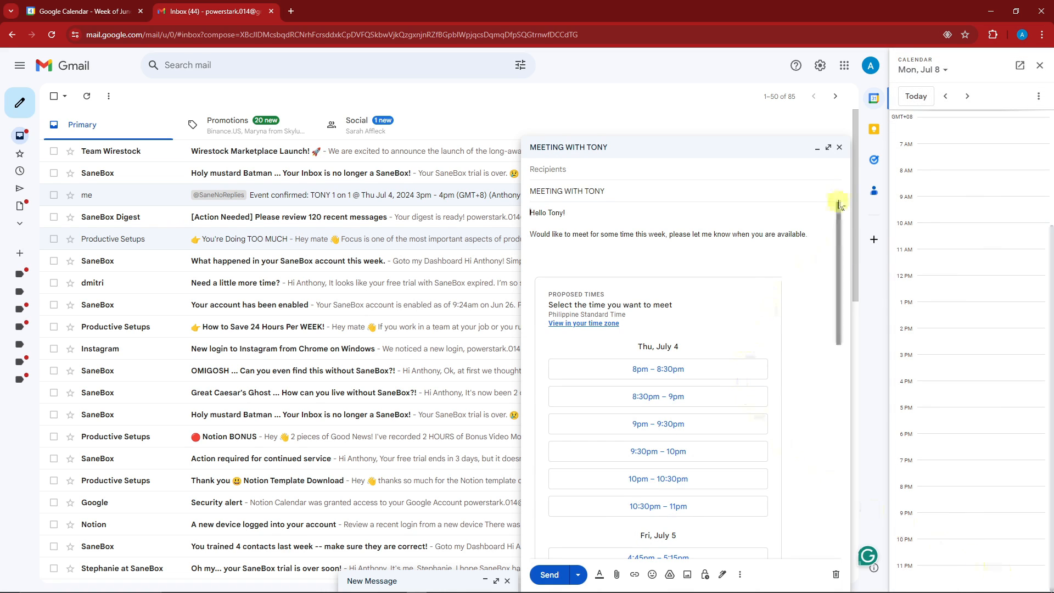
click(829, 149)
scroll(239, 307, down, 5)
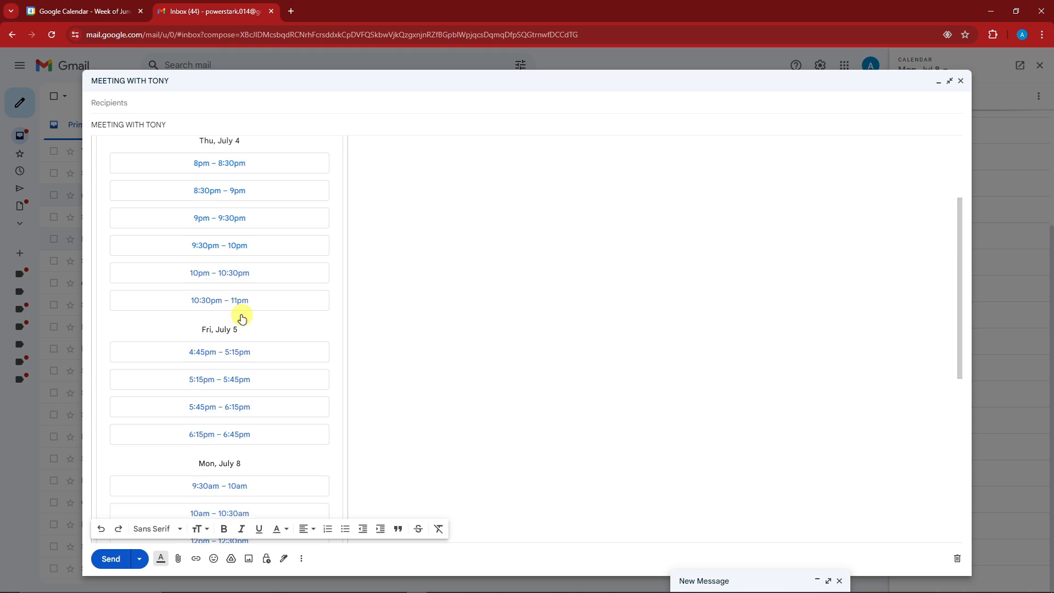
scroll(242, 315, down, 4)
scroll(270, 341, up, 9)
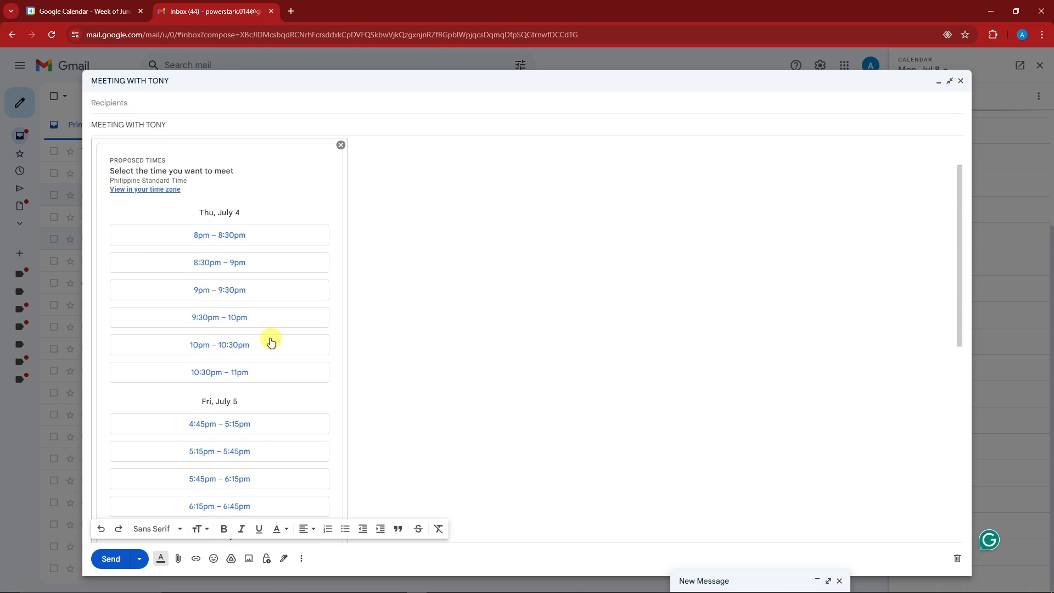
scroll(292, 277, down, 2)
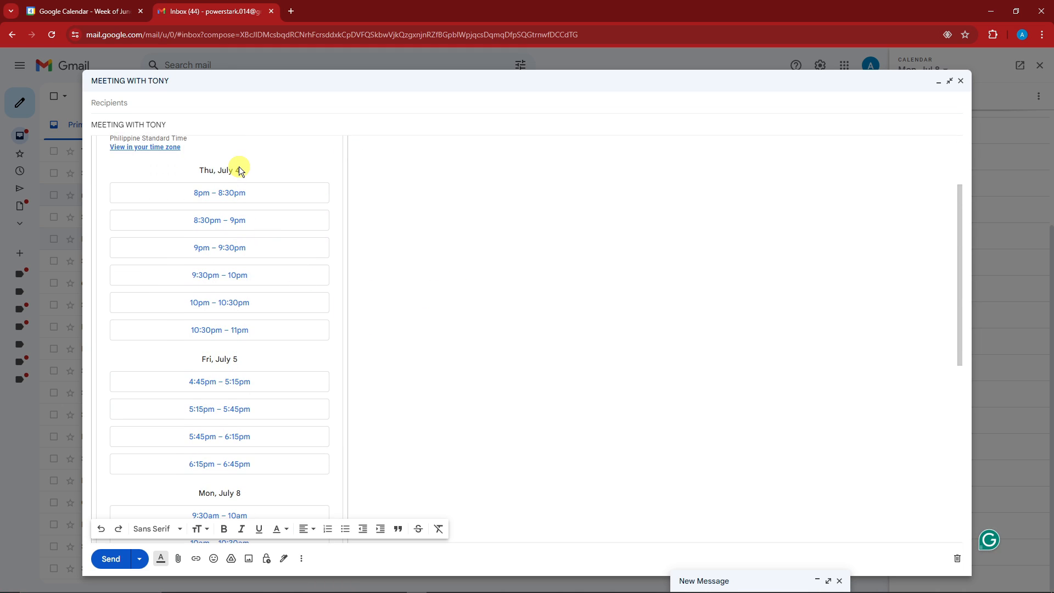
scroll(242, 170, down, 7)
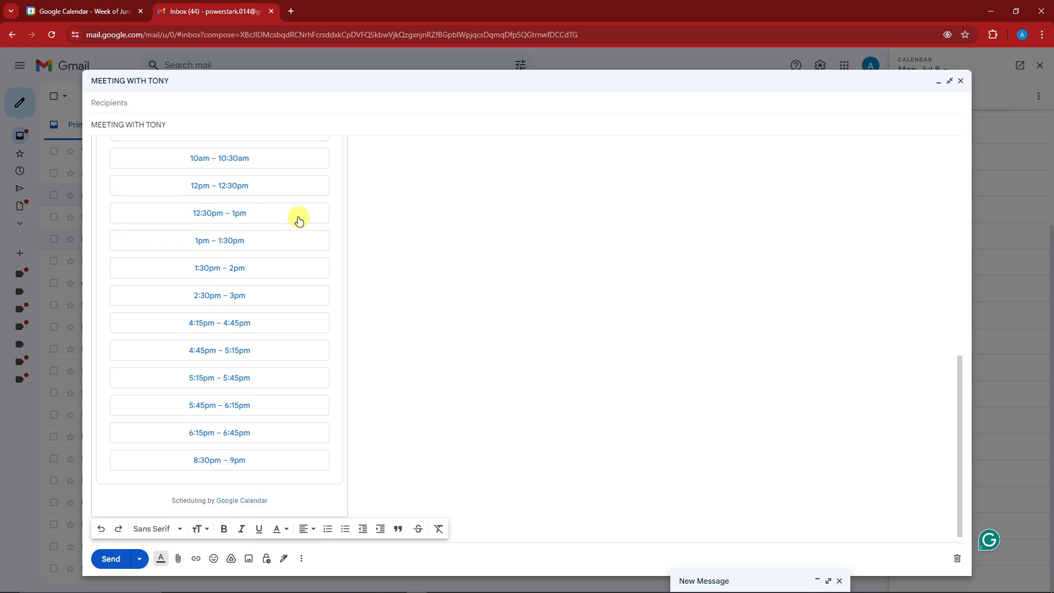
scroll(252, 258, up, 3)
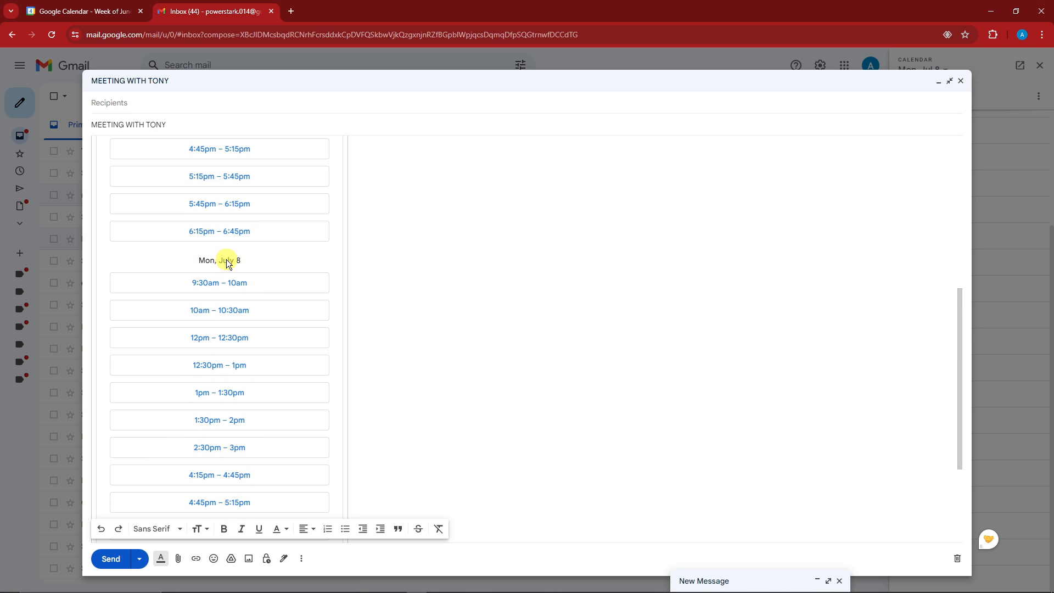
scroll(236, 262, down, 3)
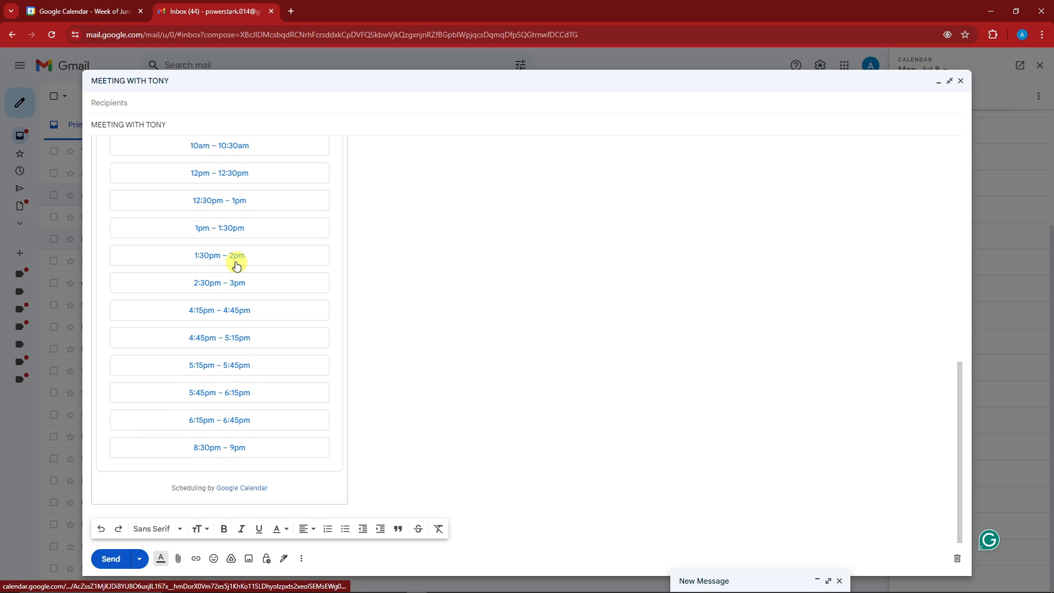
scroll(264, 483, up, 3)
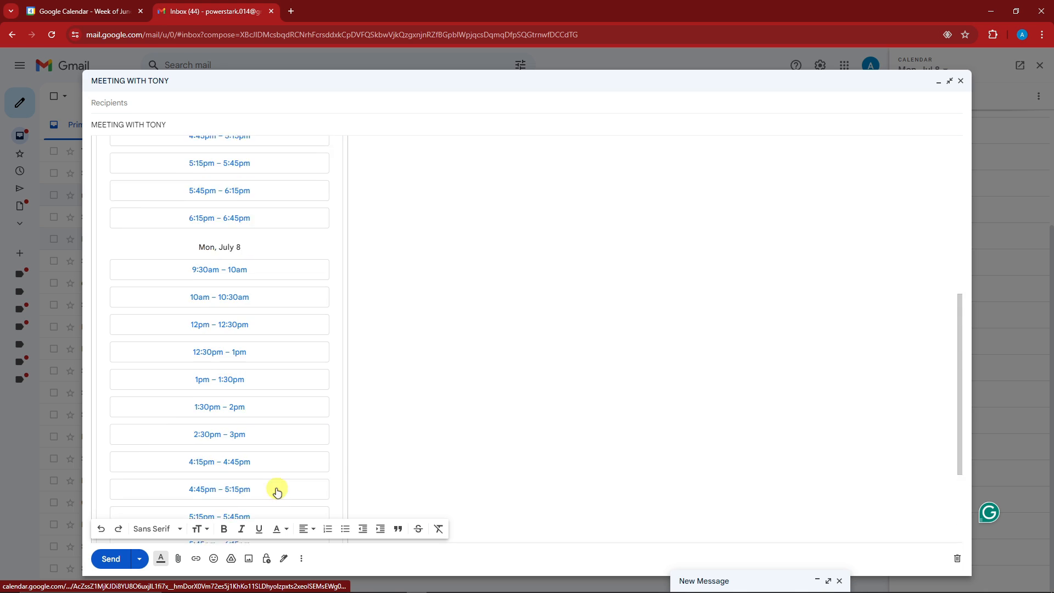
scroll(258, 481, down, 3)
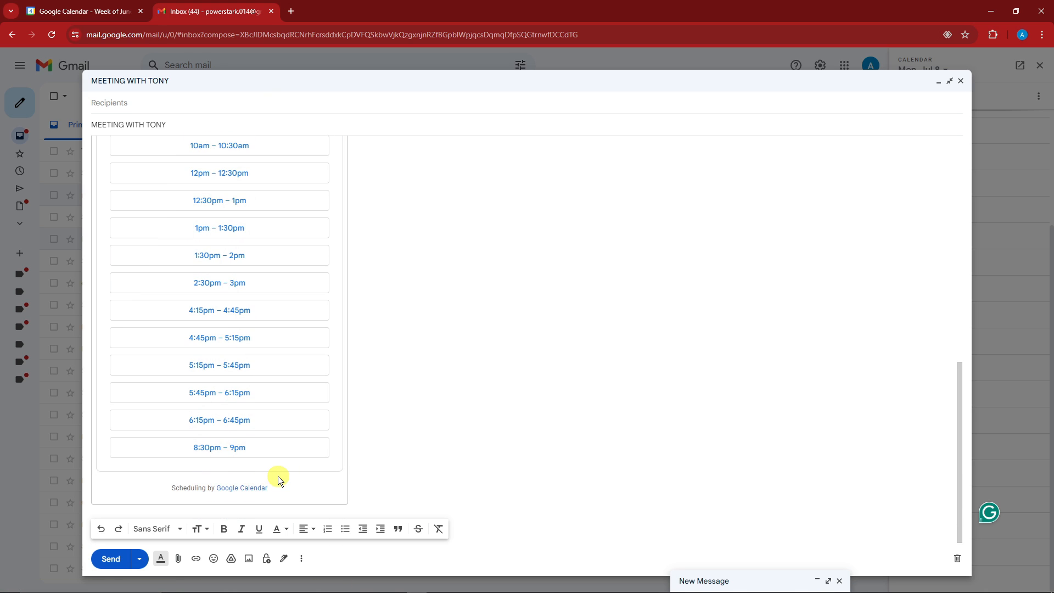
scroll(278, 475, up, 10)
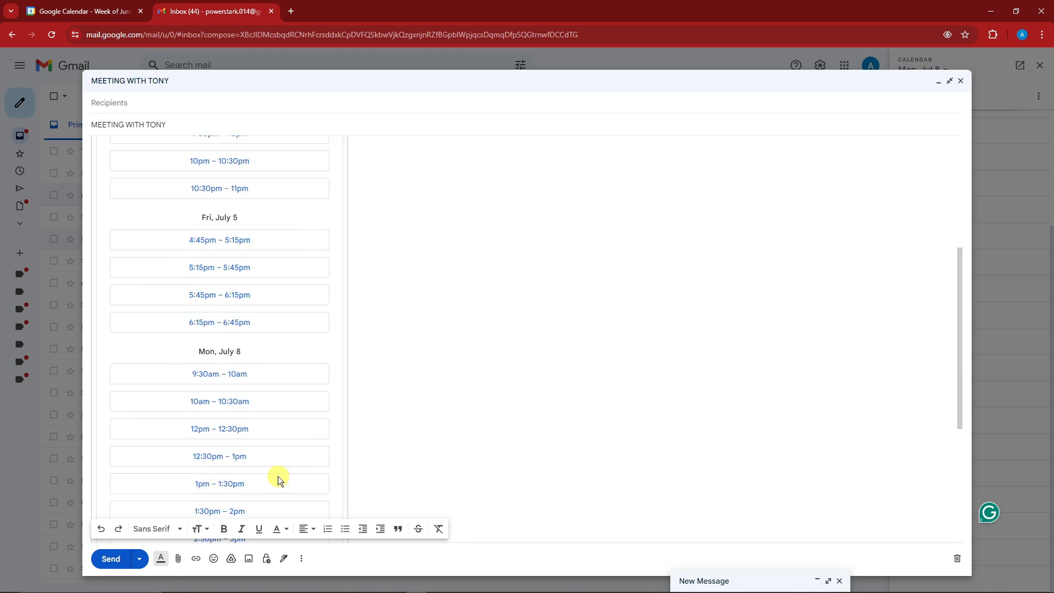
click(117, 102)
click(517, 316)
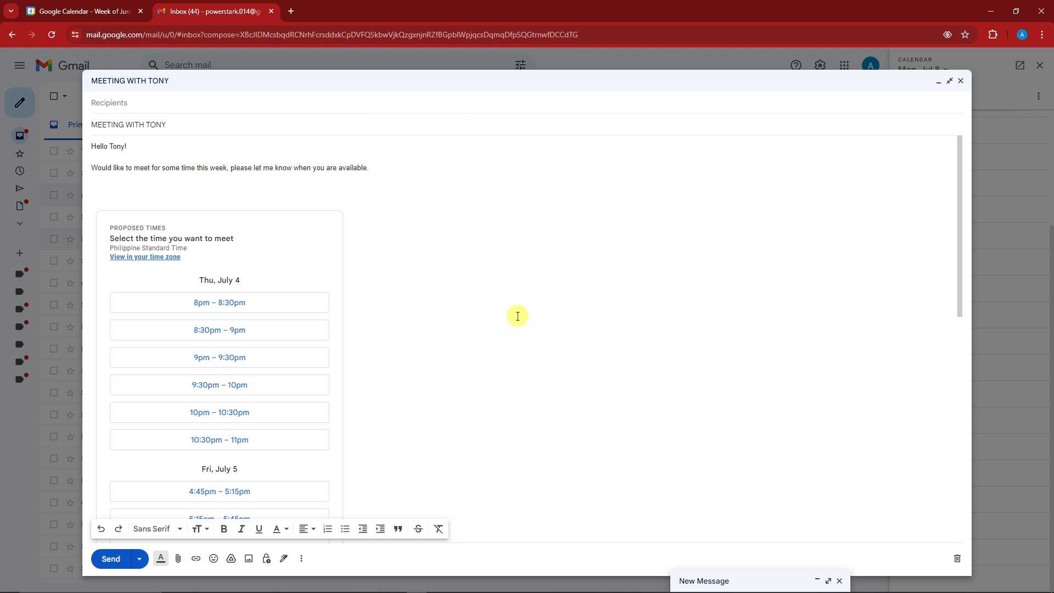
click(159, 102)
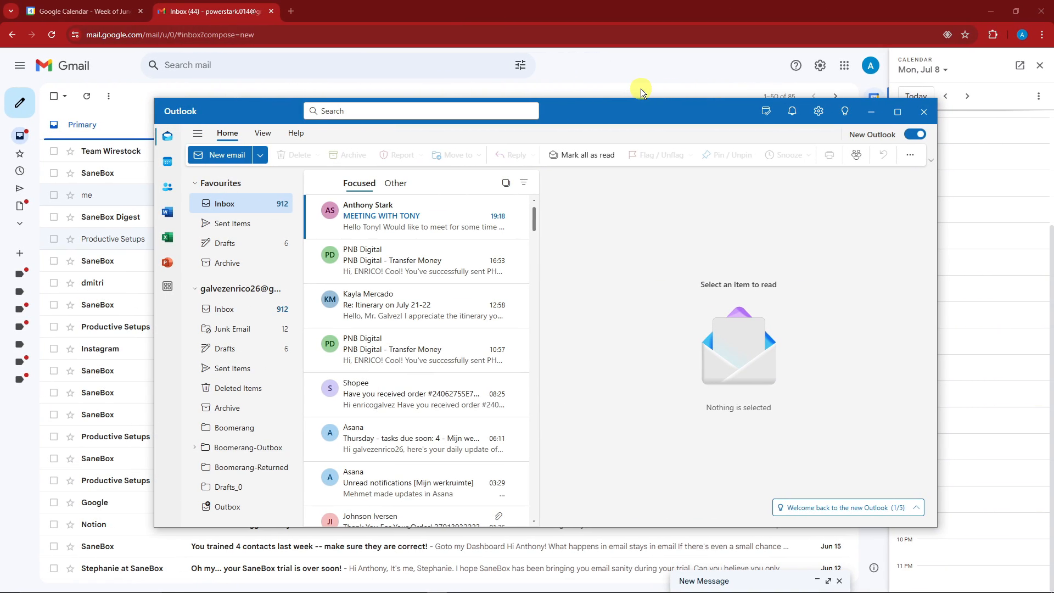
- Move and resize the Outlook window, then open the MEETING WITH TONY email
drag(642, 107, 552, 128)
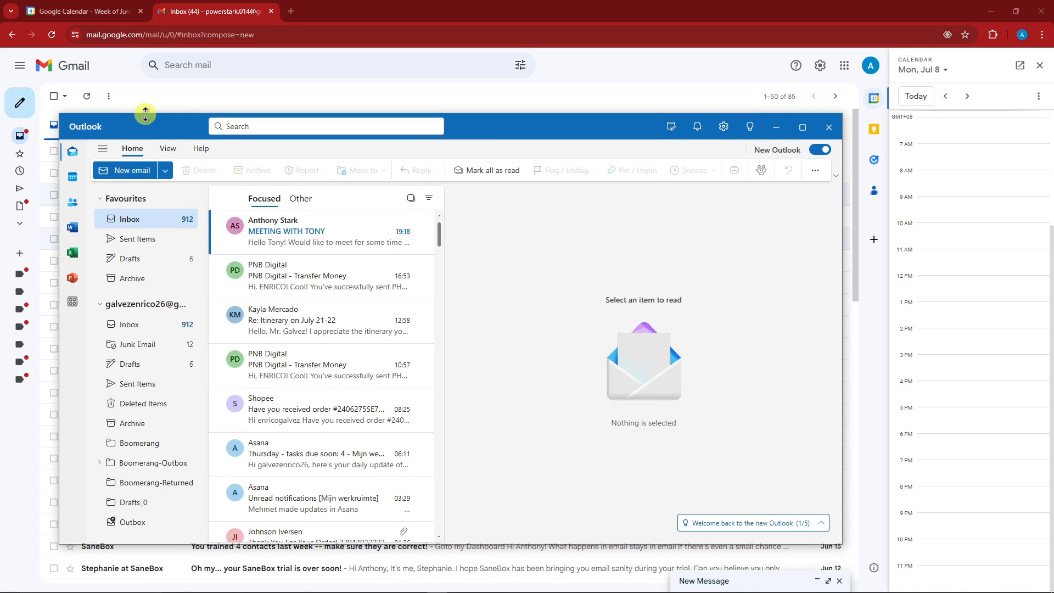
drag(134, 117, 137, 61)
drag(520, 74, 518, 91)
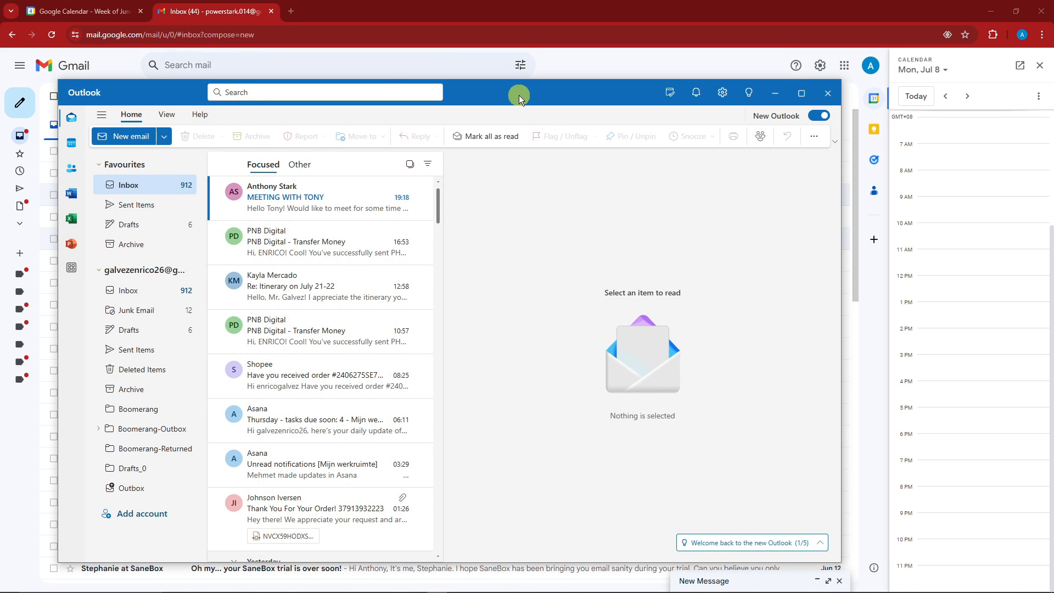
click(397, 210)
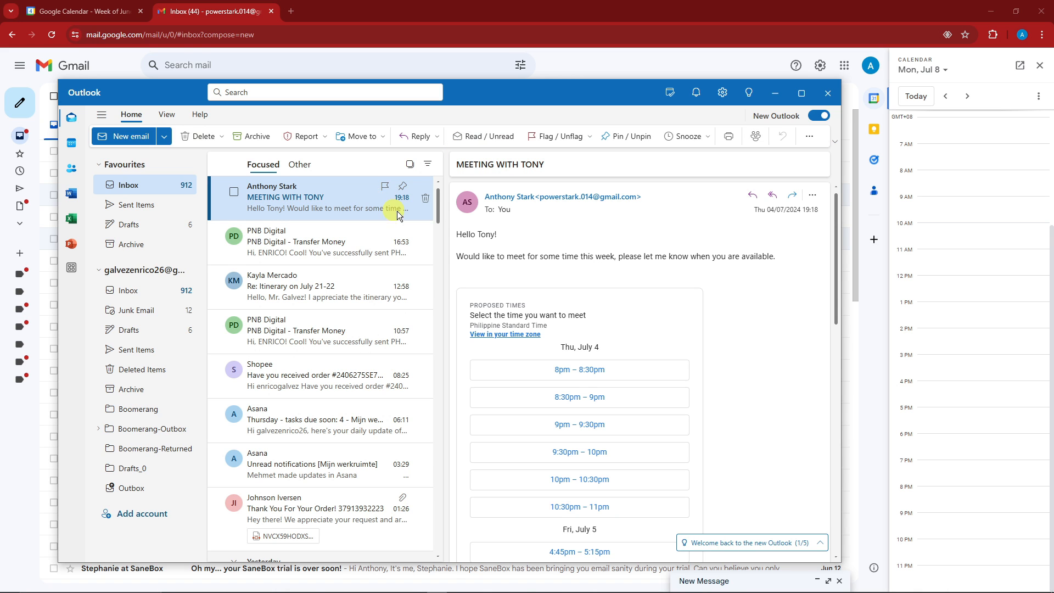
- Maximize Outlook and scroll through the 30-minute slots for Thu July 4, Fri July 5 and Mon July 8
click(802, 95)
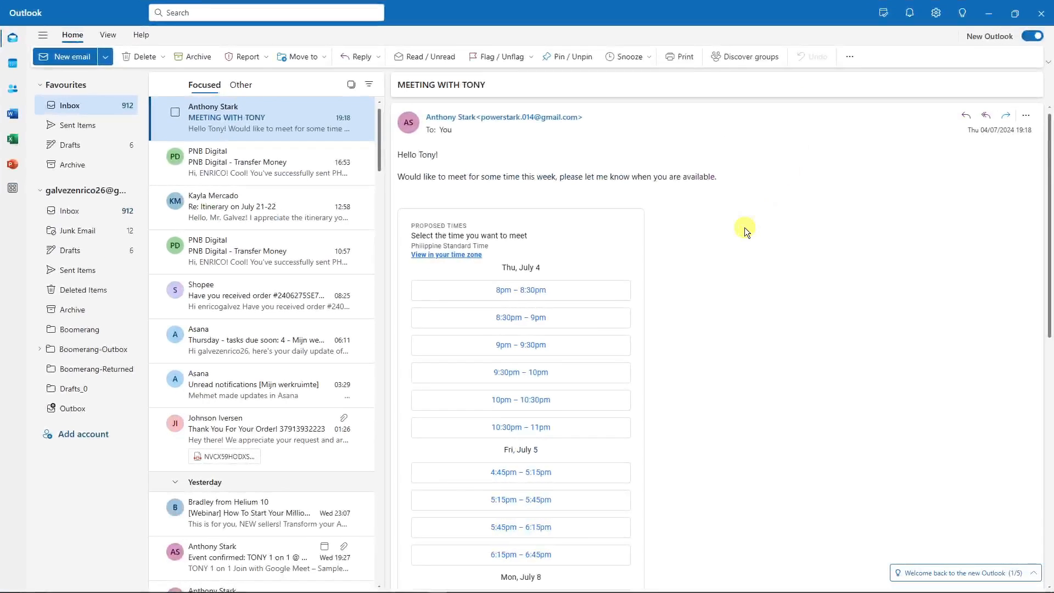
scroll(745, 226, down, 10)
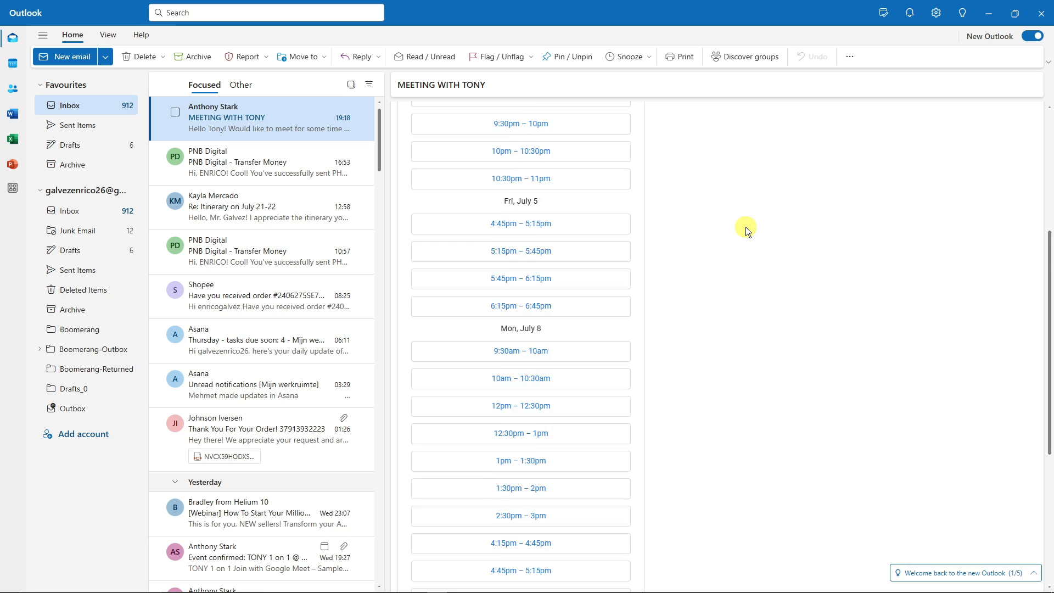
scroll(732, 279, up, 10)
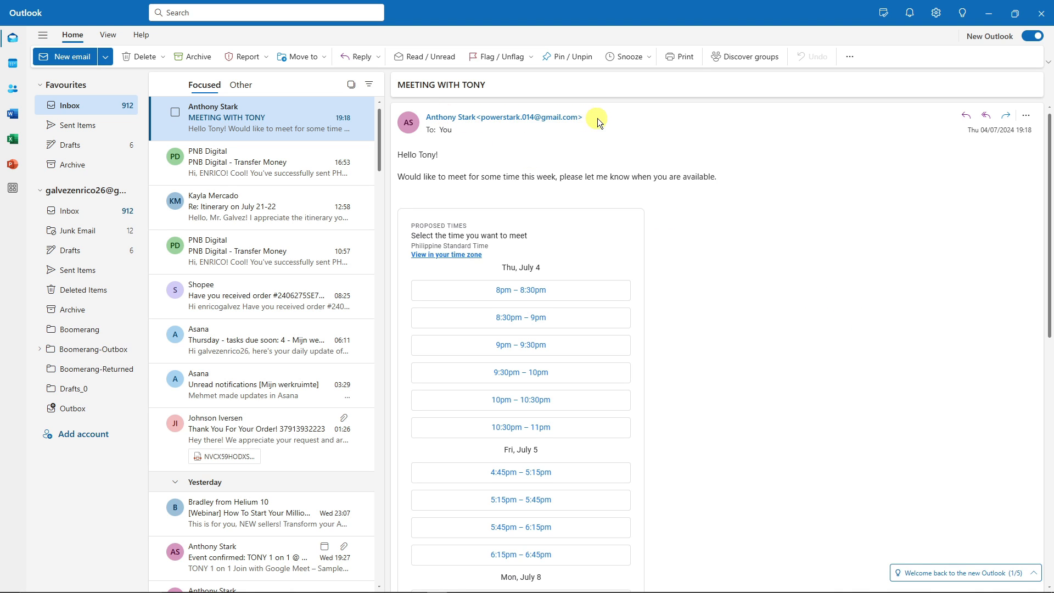
scroll(516, 144, down, 8)
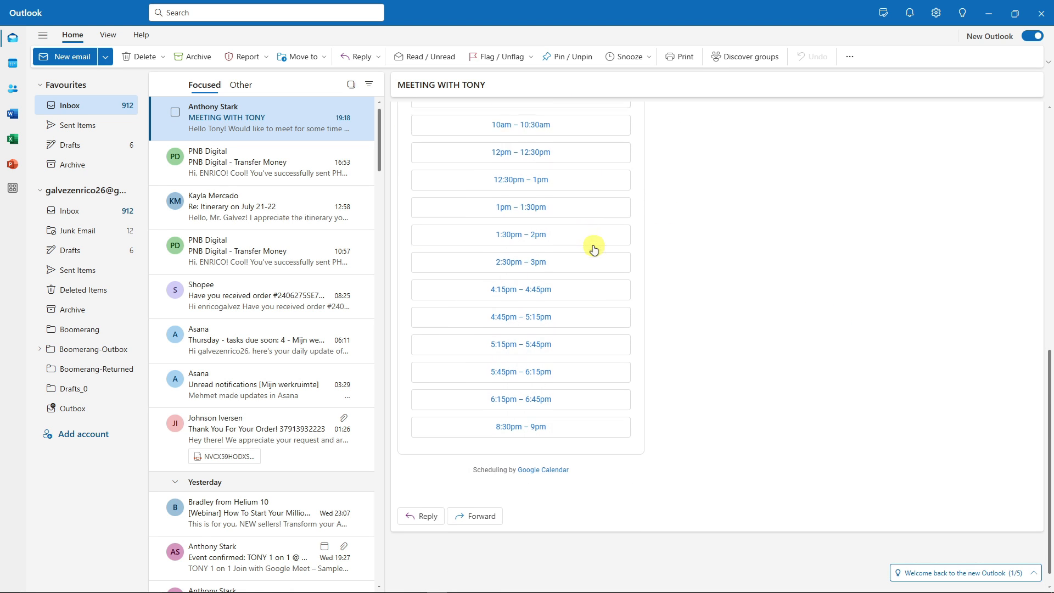
scroll(518, 265, up, 1)
scroll(519, 269, up, 7)
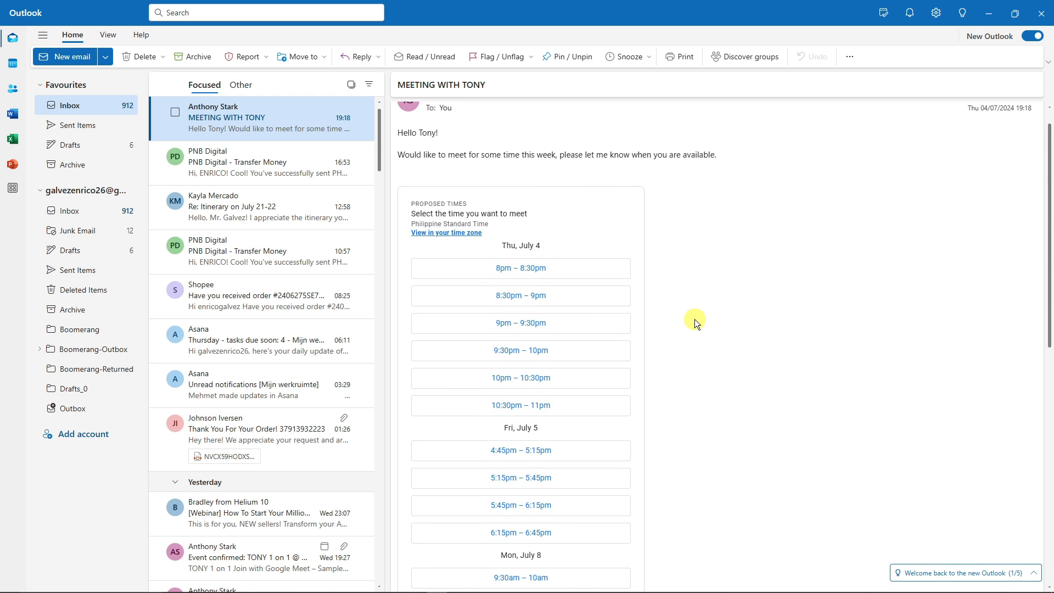
scroll(551, 302, down, 8)
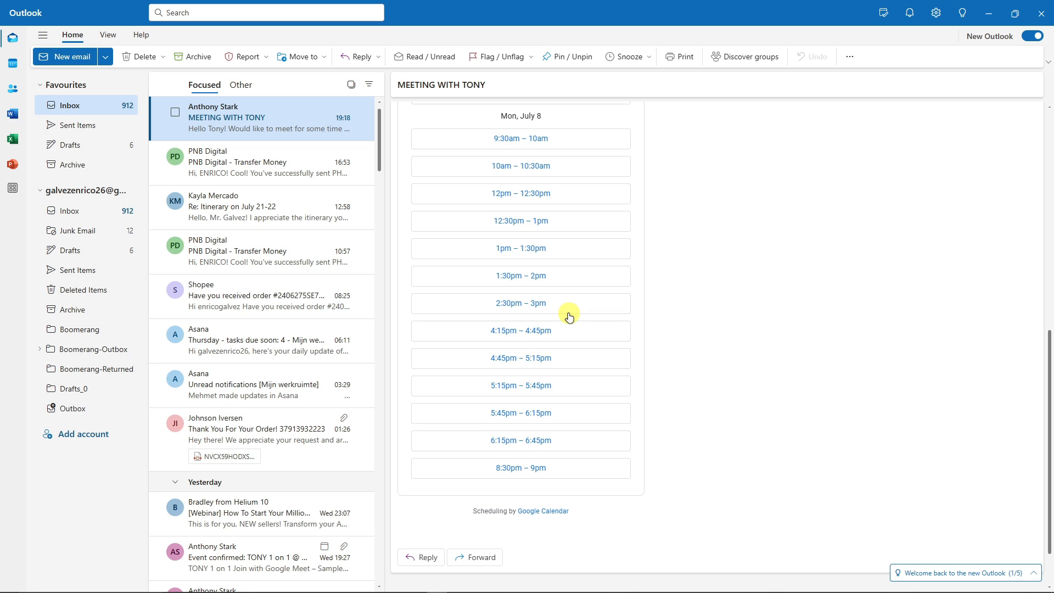
scroll(569, 317, up, 4)
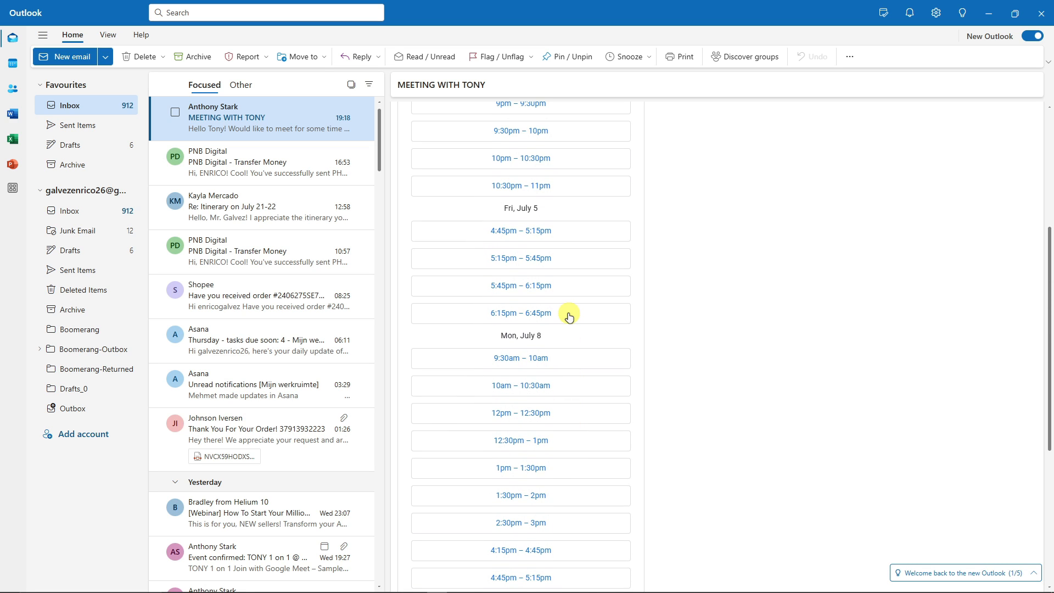
scroll(569, 317, up, 2)
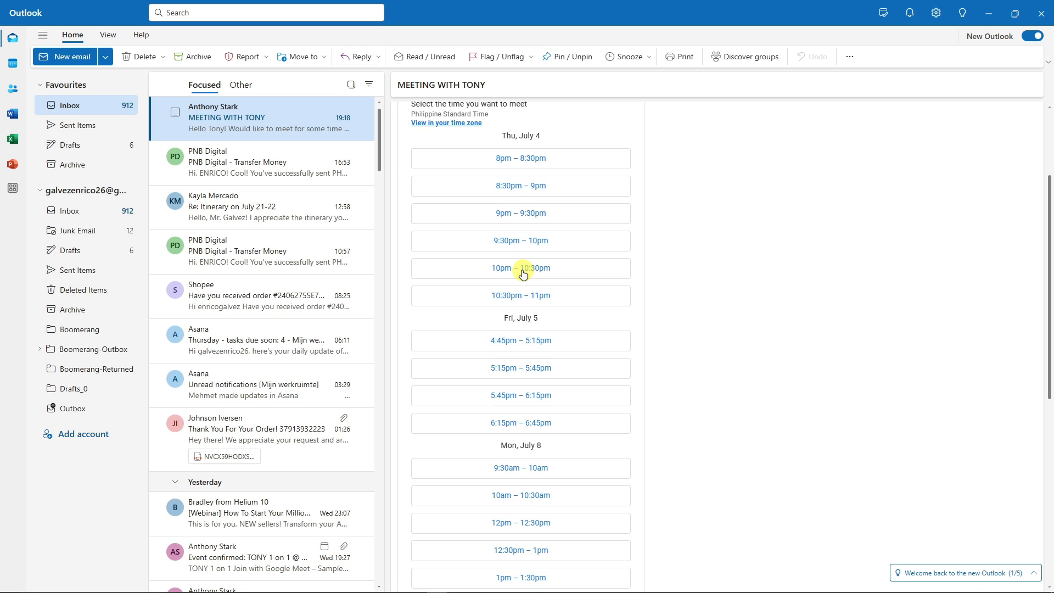
scroll(522, 274, up, 2)
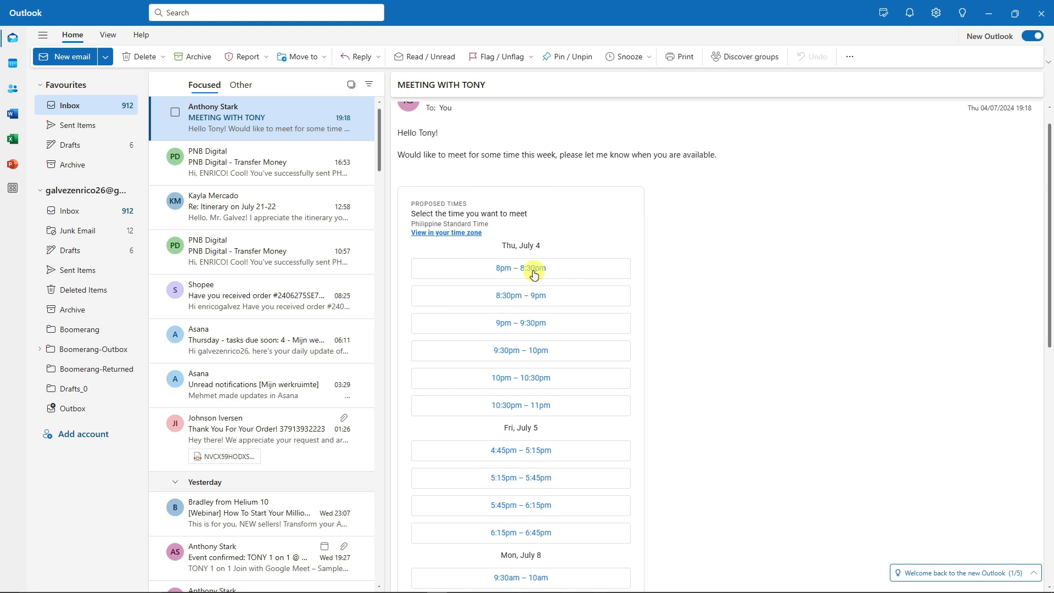
scroll(535, 275, down, 1)
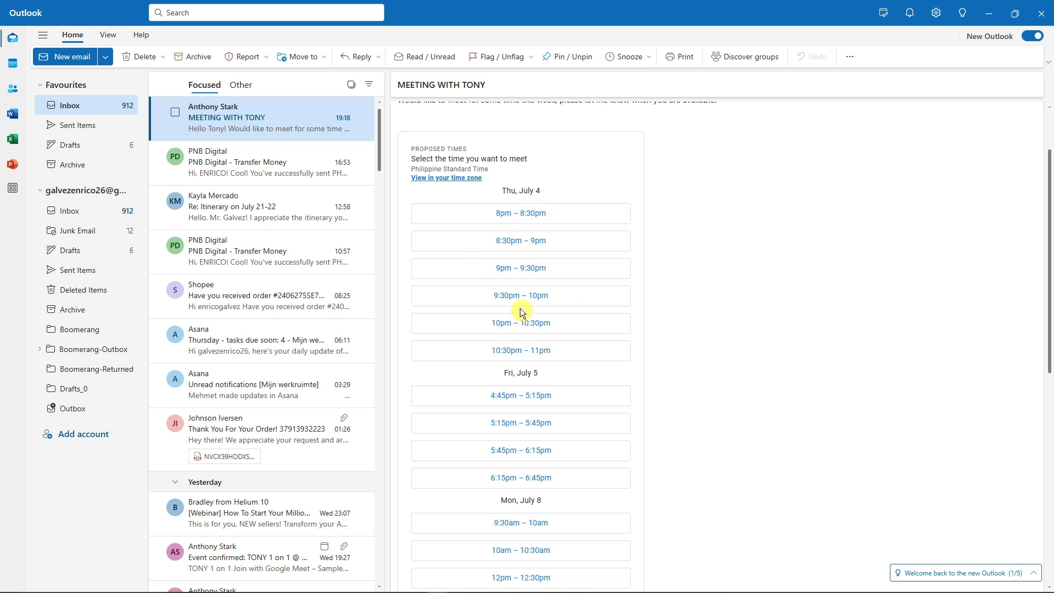
scroll(545, 265, down, 7)
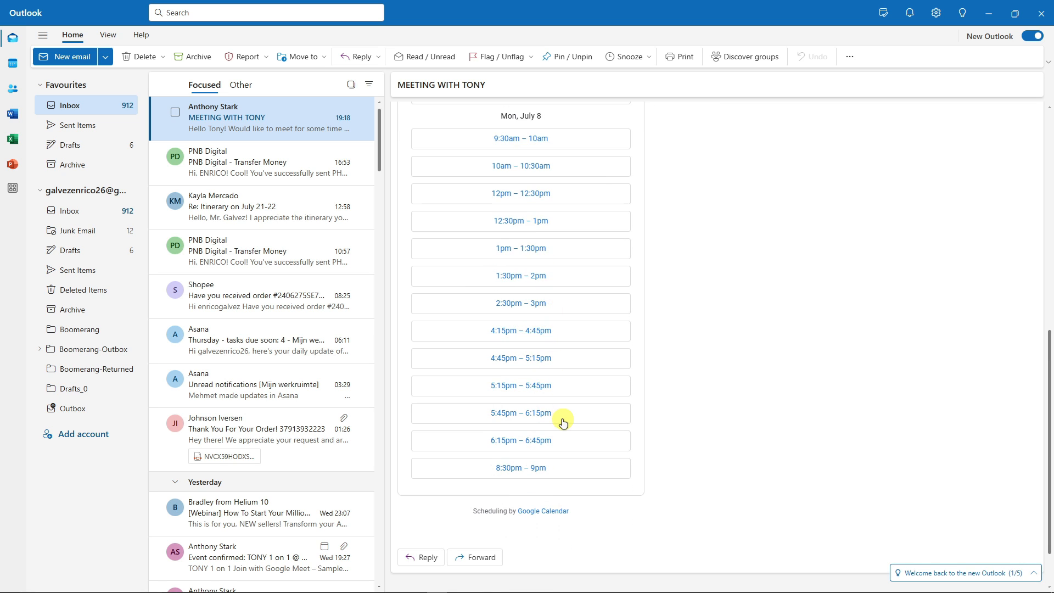
scroll(525, 402, up, 6)
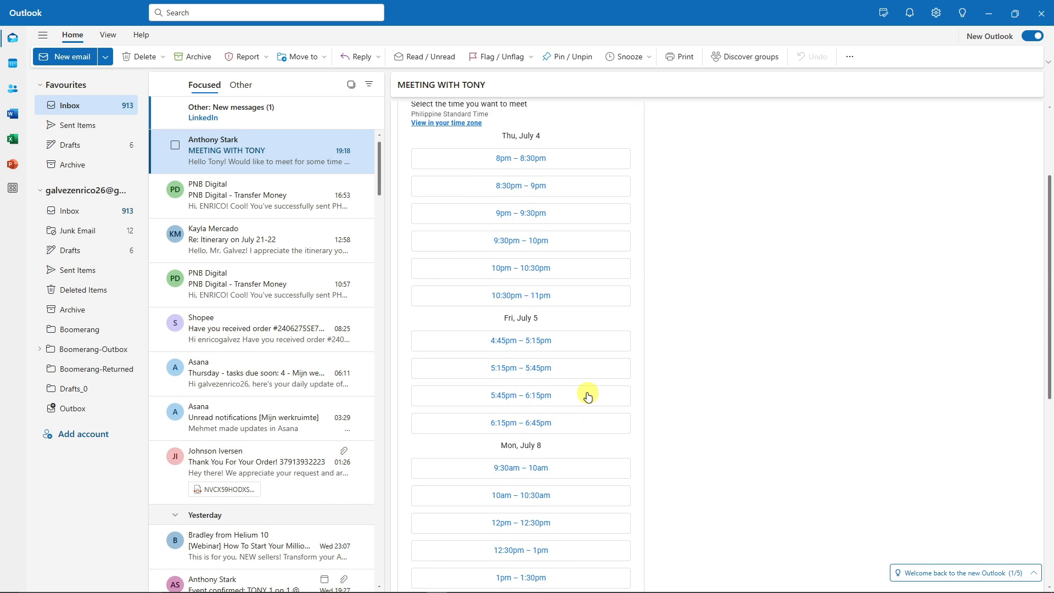
scroll(585, 395, up, 2)
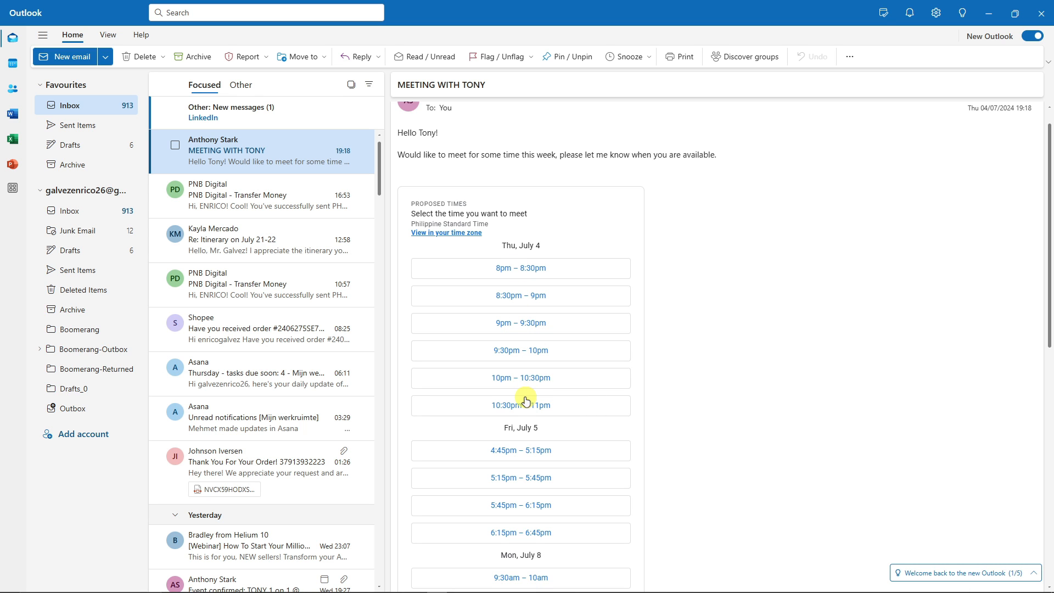
- Pick the Thu July 4, 10:00–10:30pm slot on the booking page and review the meeting details
click(622, 387)
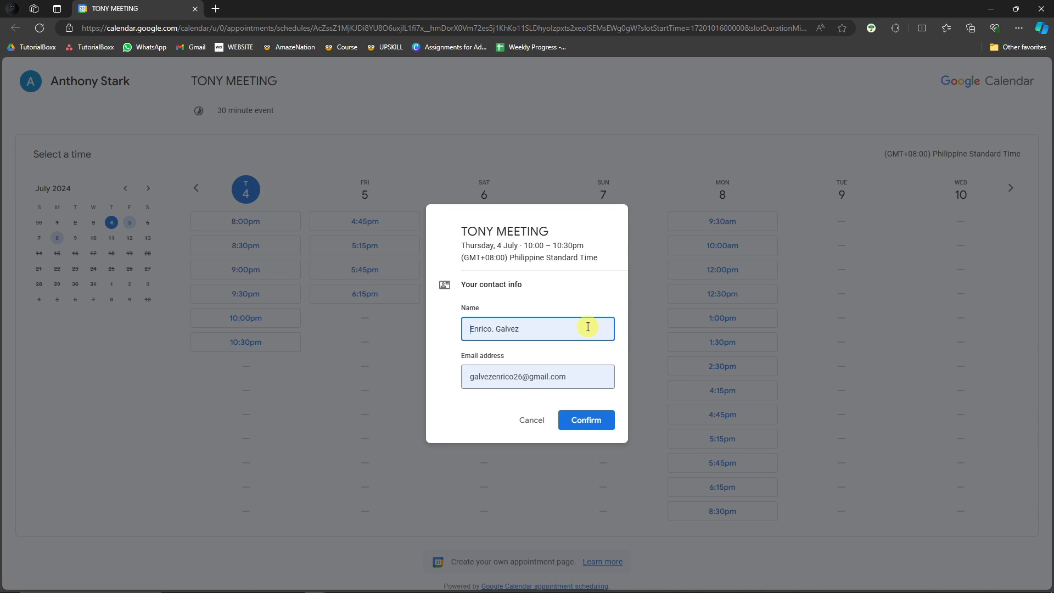
triple_click(548, 378)
click(568, 331)
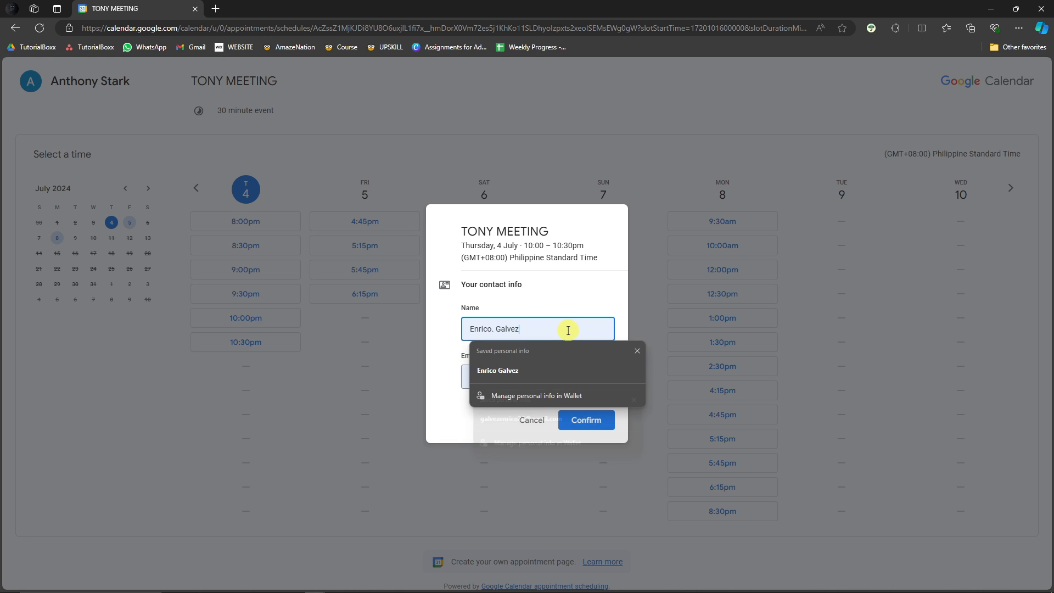
click(556, 286)
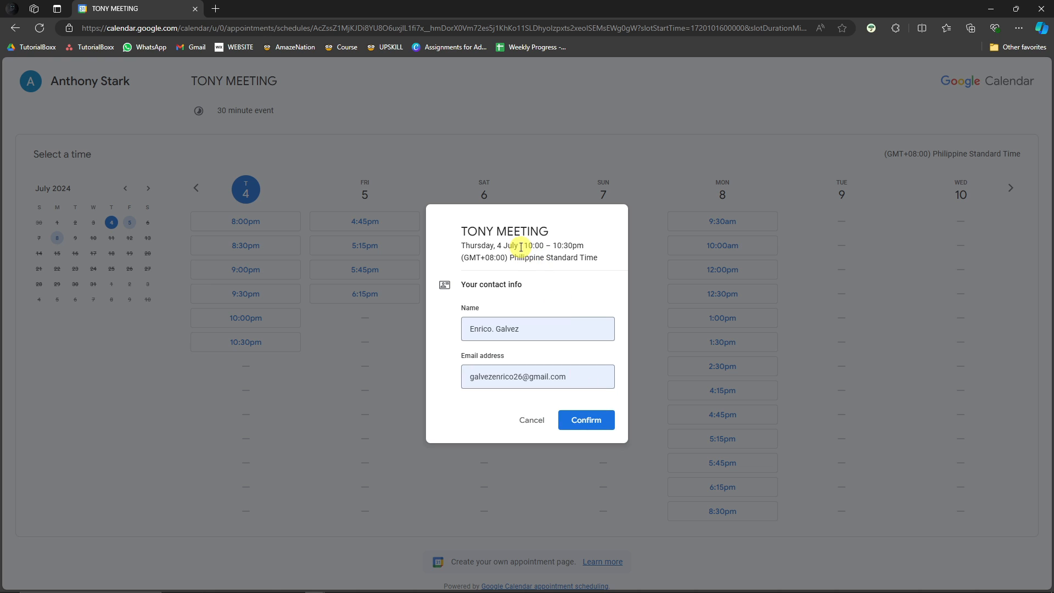
drag(518, 246, 490, 245)
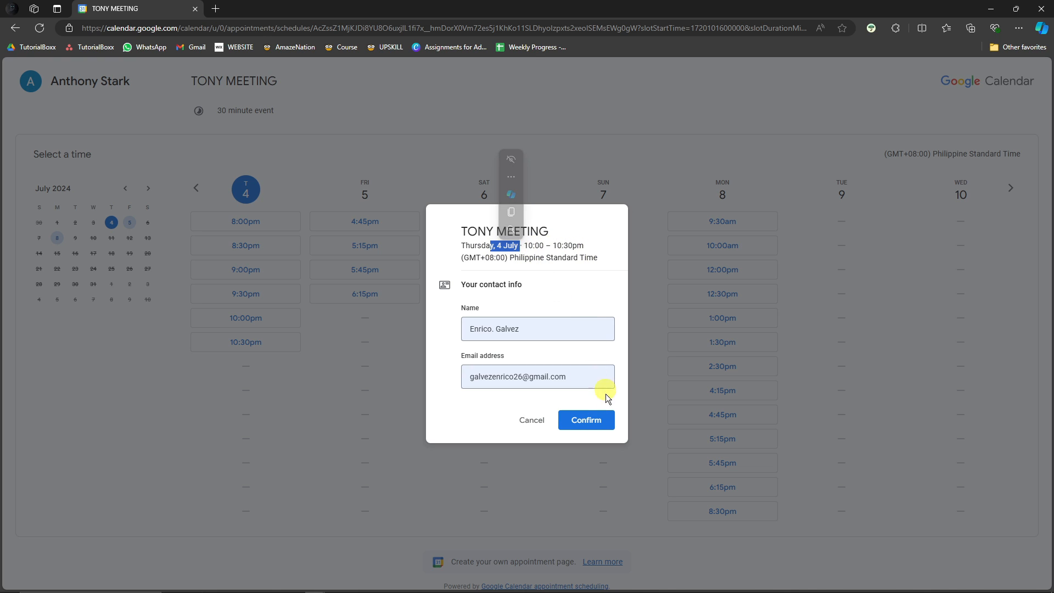
- Confirm the TONY MEETING booking and read the Event confirmed dialog
click(598, 422)
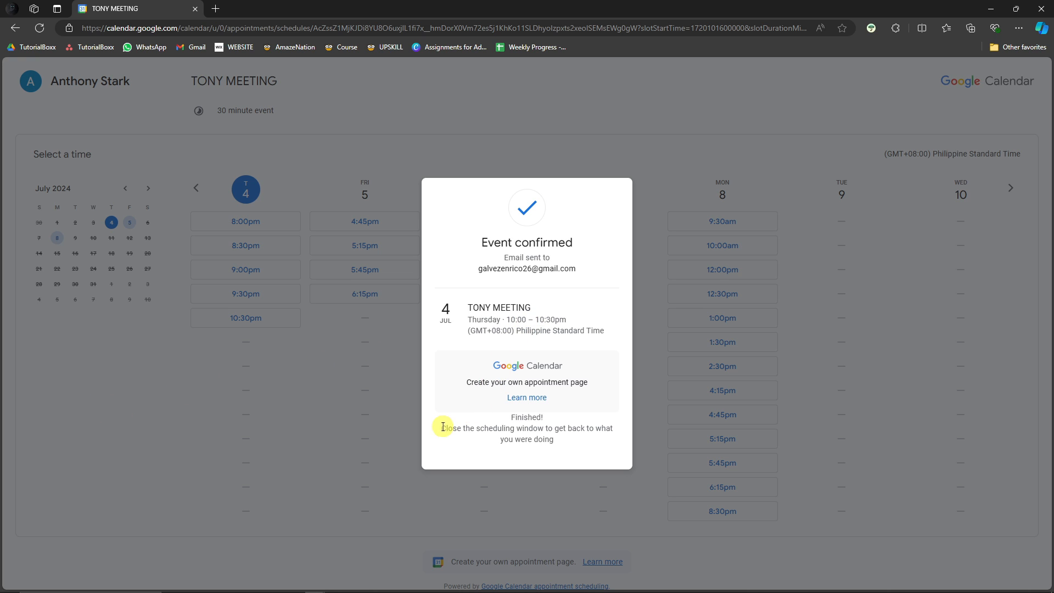
drag(441, 427, 568, 443)
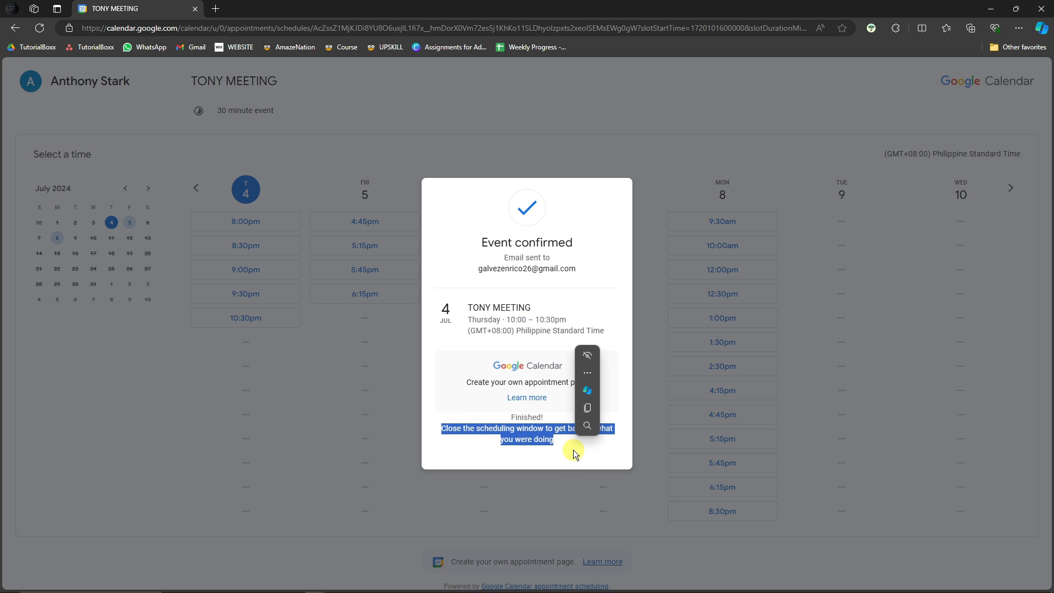
click(571, 449)
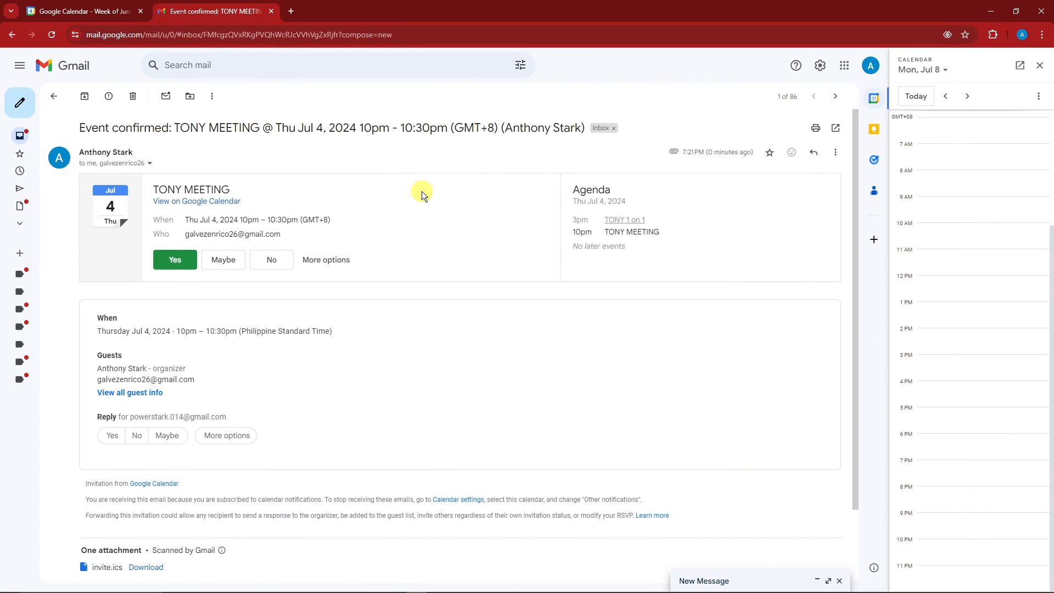
- Read the TONY MEETING confirmation email's subject, event details and guest information
drag(80, 128, 169, 129)
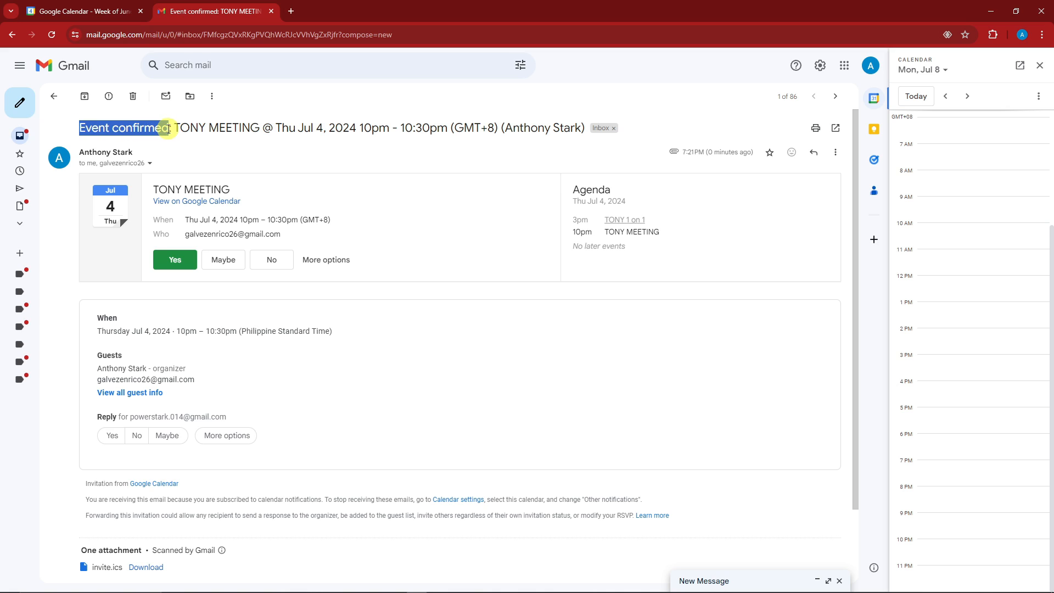
click(303, 145)
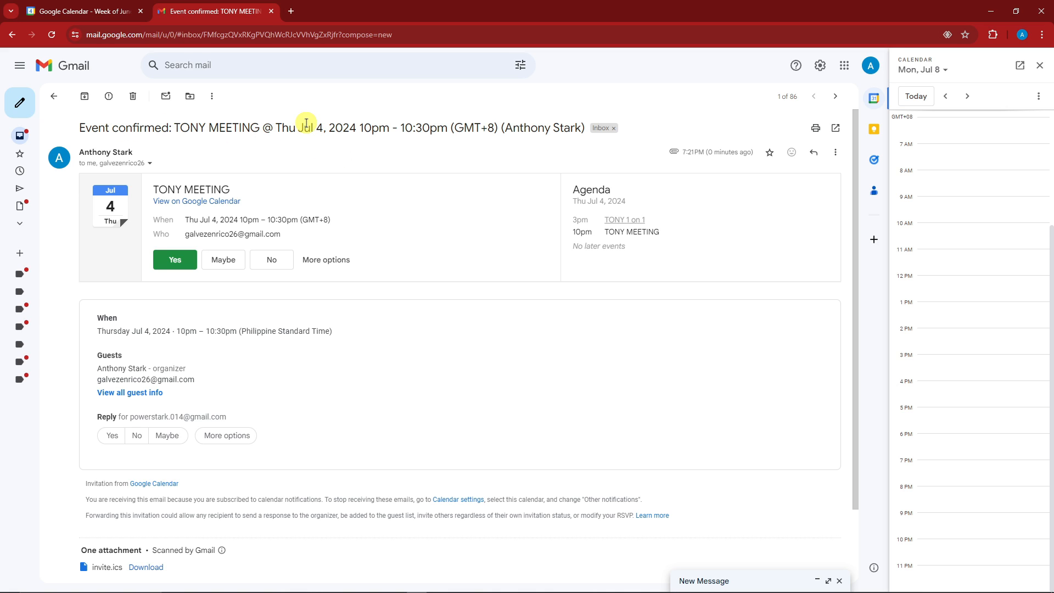
drag(276, 126, 447, 172)
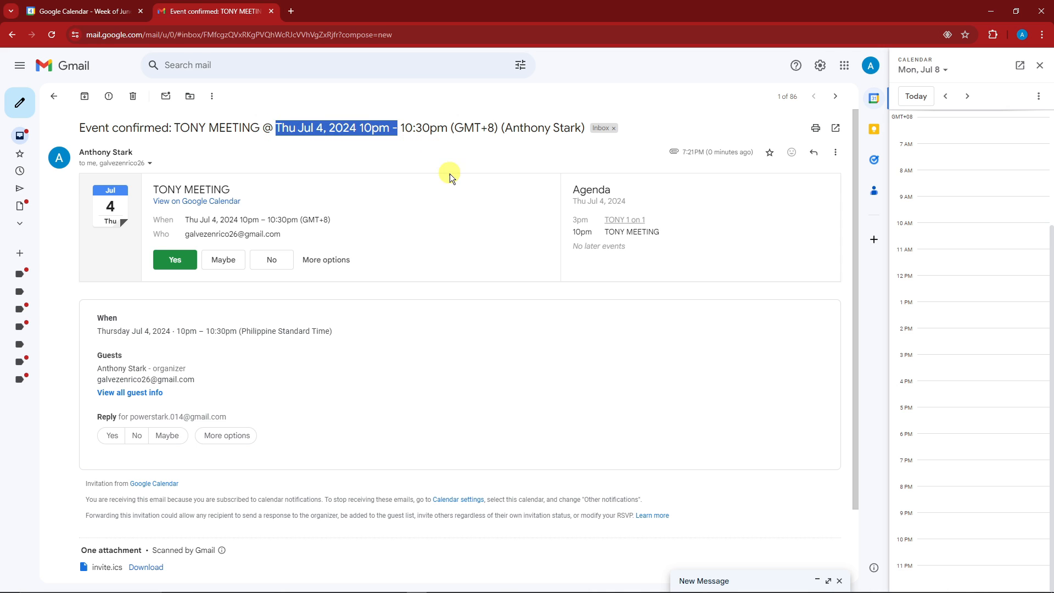
scroll(456, 179, down, 2)
scroll(409, 278, up, 2)
scroll(583, 271, down, 2)
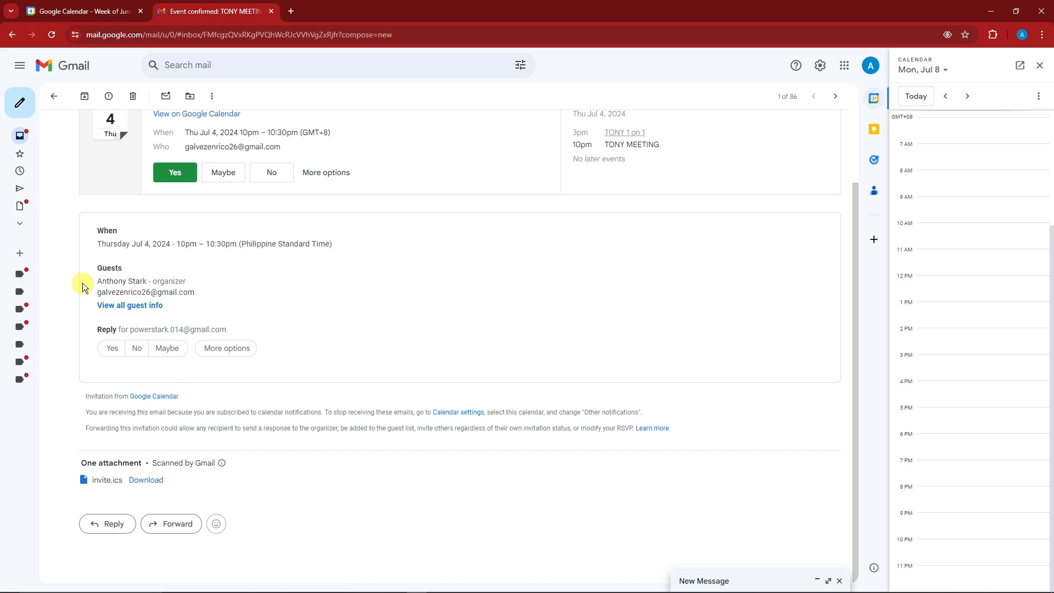
drag(103, 268, 225, 334)
click(184, 275)
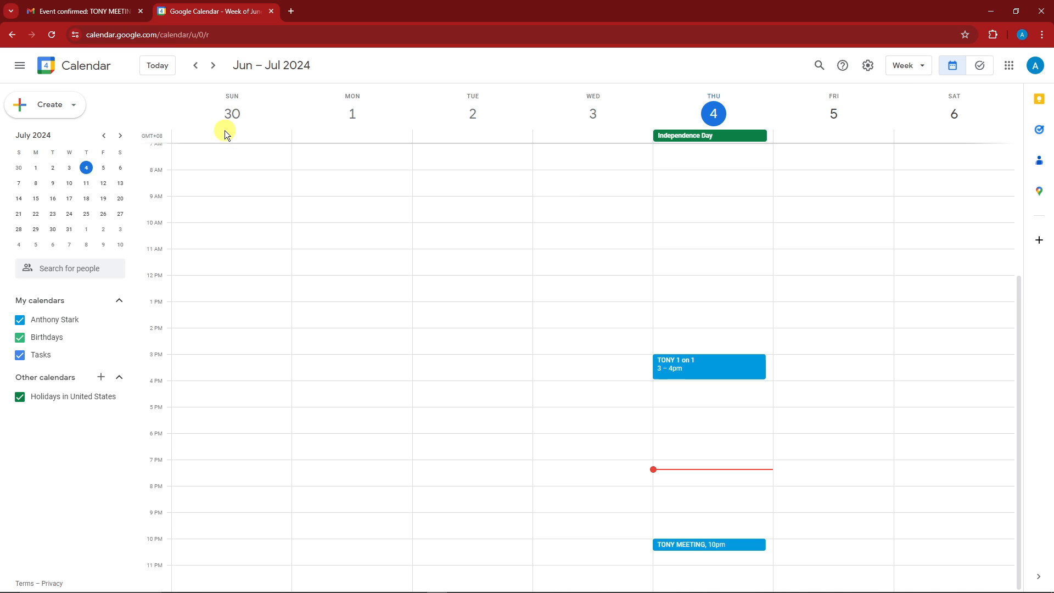
- Back in Gmail, open the sent TONY MEETING confirmation email from the Sent folder
click(108, 7)
scroll(384, 324, down, 3)
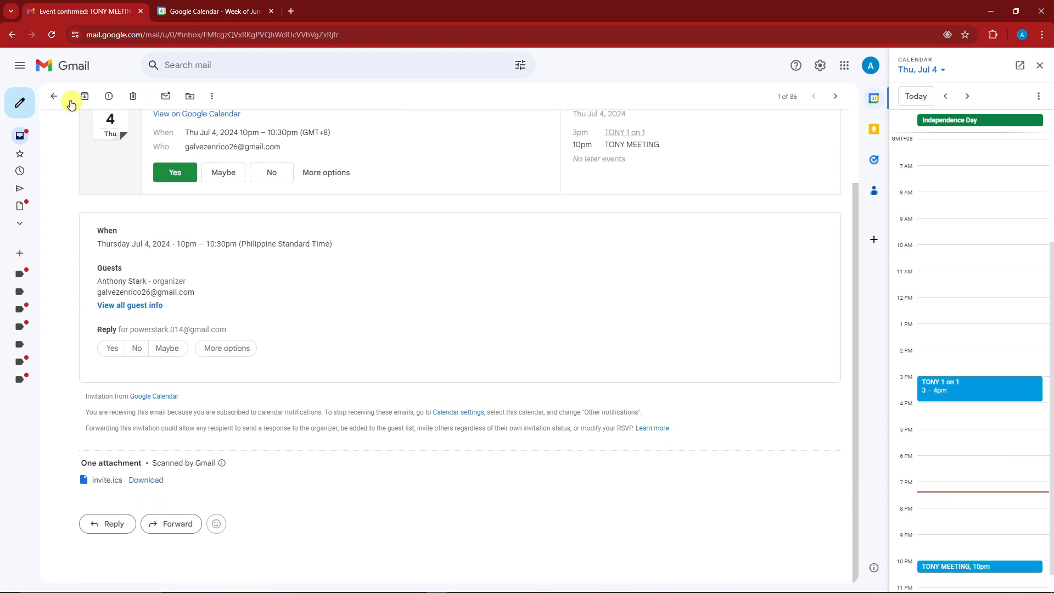
click(12, 33)
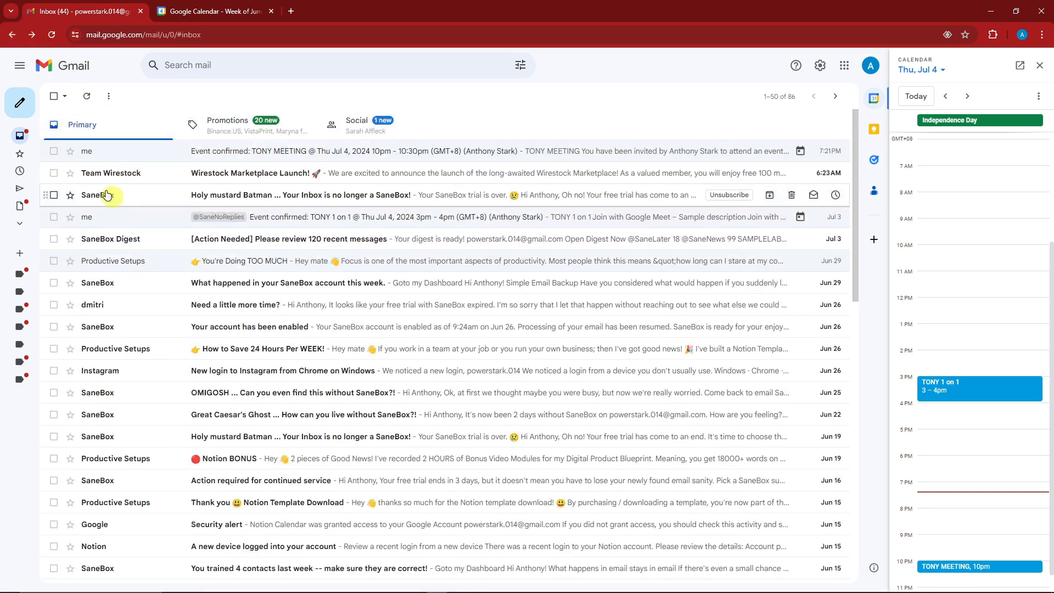
click(20, 188)
click(291, 156)
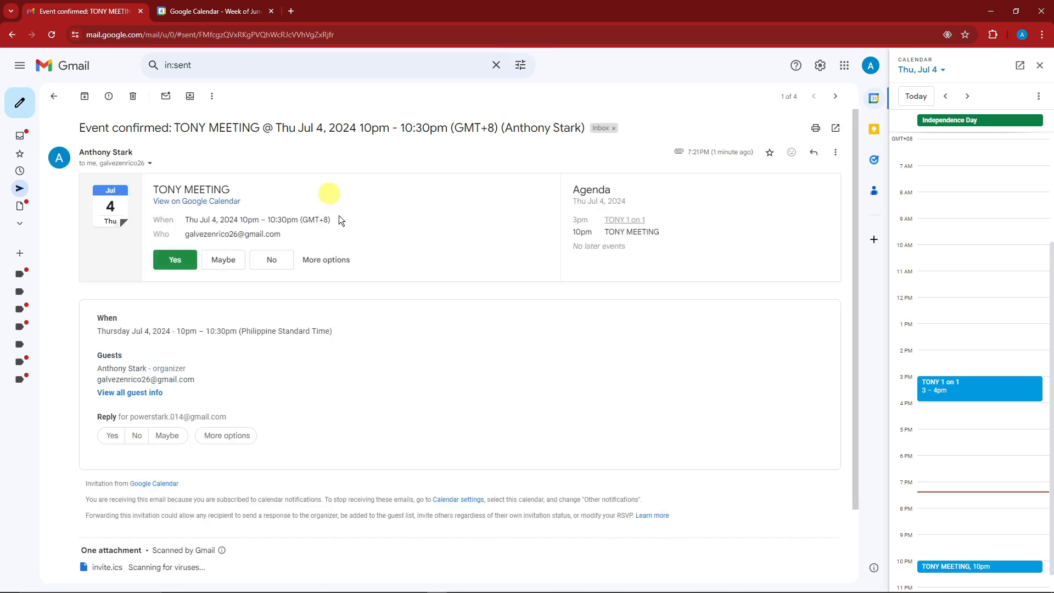
scroll(357, 279, down, 2)
- Open the sent MEETING WITH TONY email and scroll through its proposed meeting times
click(19, 192)
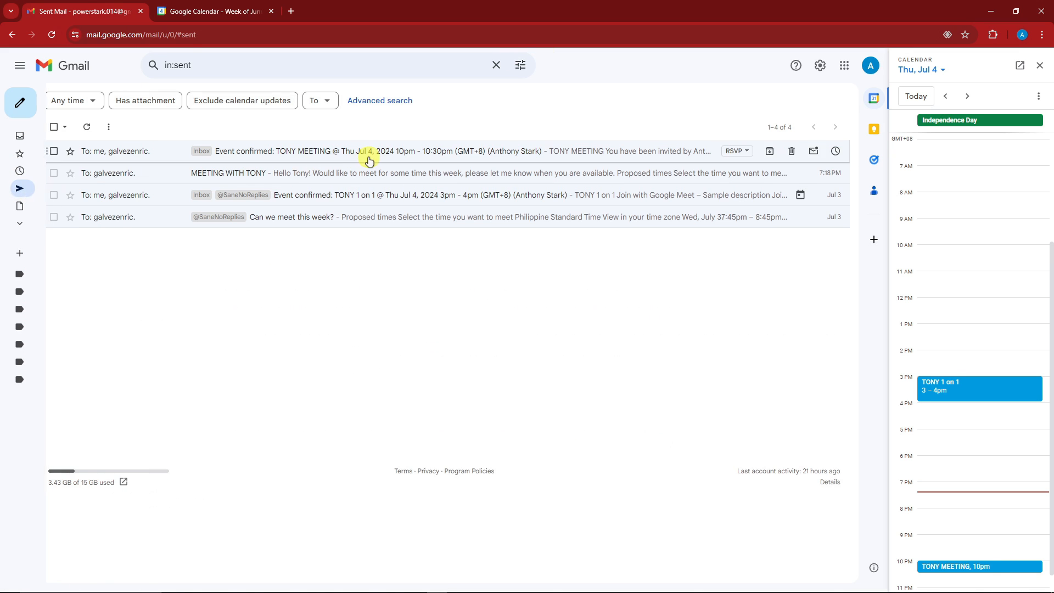
click(371, 170)
scroll(343, 256, down, 5)
scroll(592, 212, up, 3)
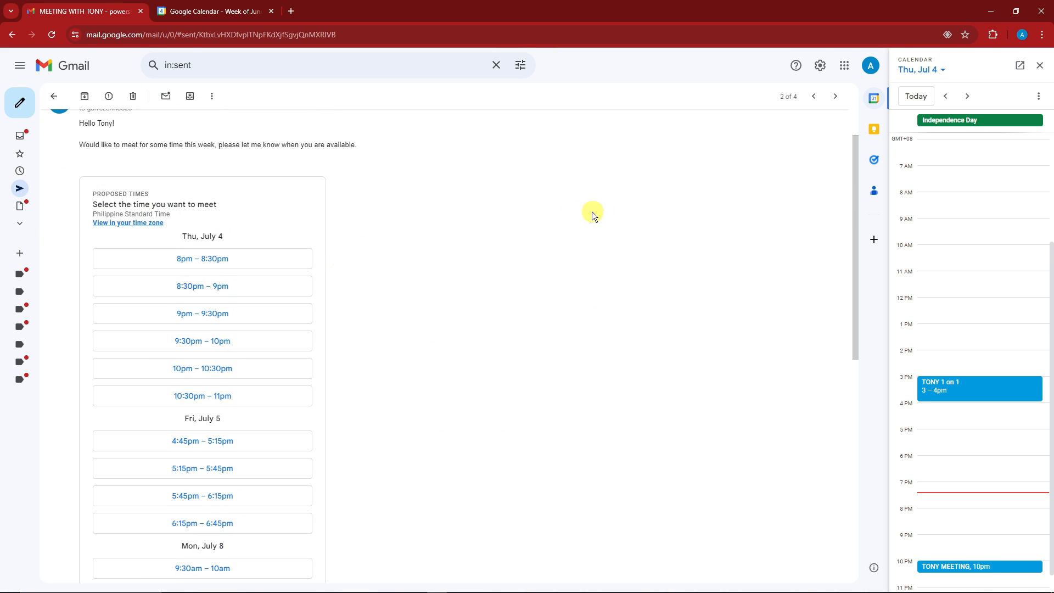
scroll(255, 247, down, 2)
scroll(234, 269, down, 2)
scroll(234, 269, down, 4)
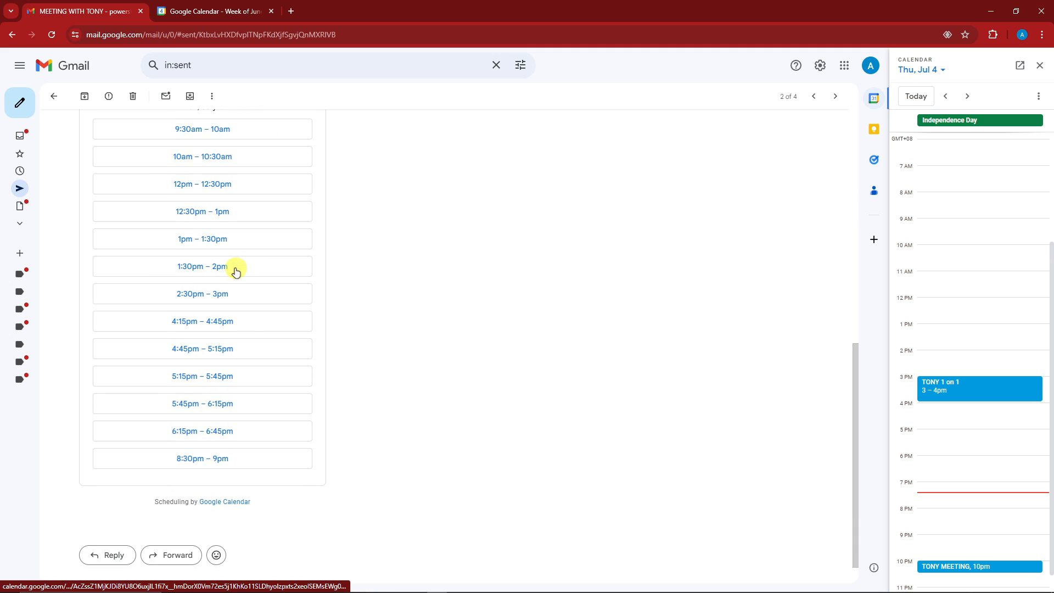
scroll(255, 352, up, 8)
scroll(224, 255, down, 7)
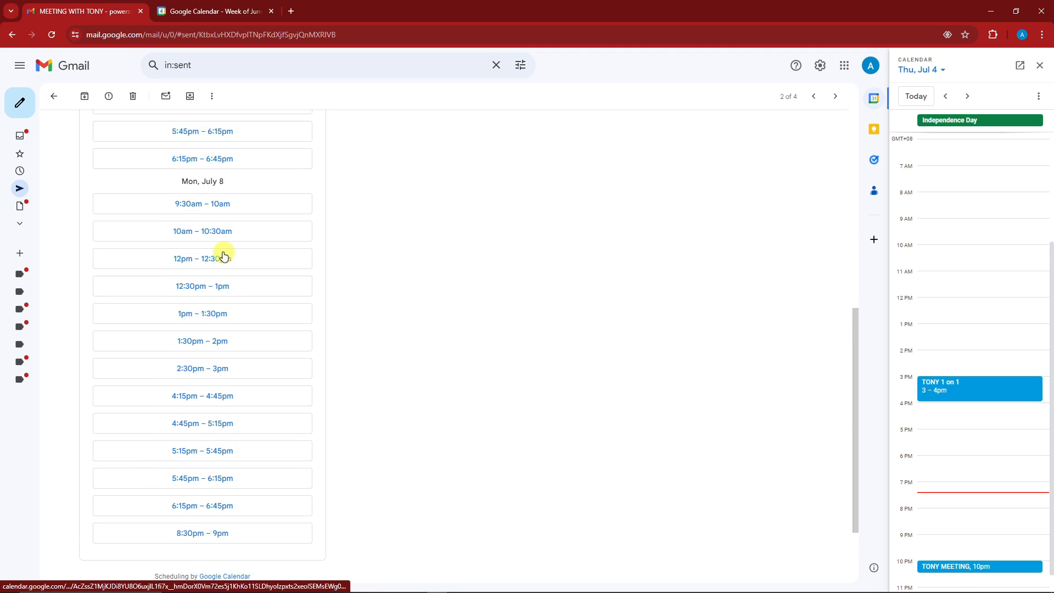
scroll(238, 252, up, 6)
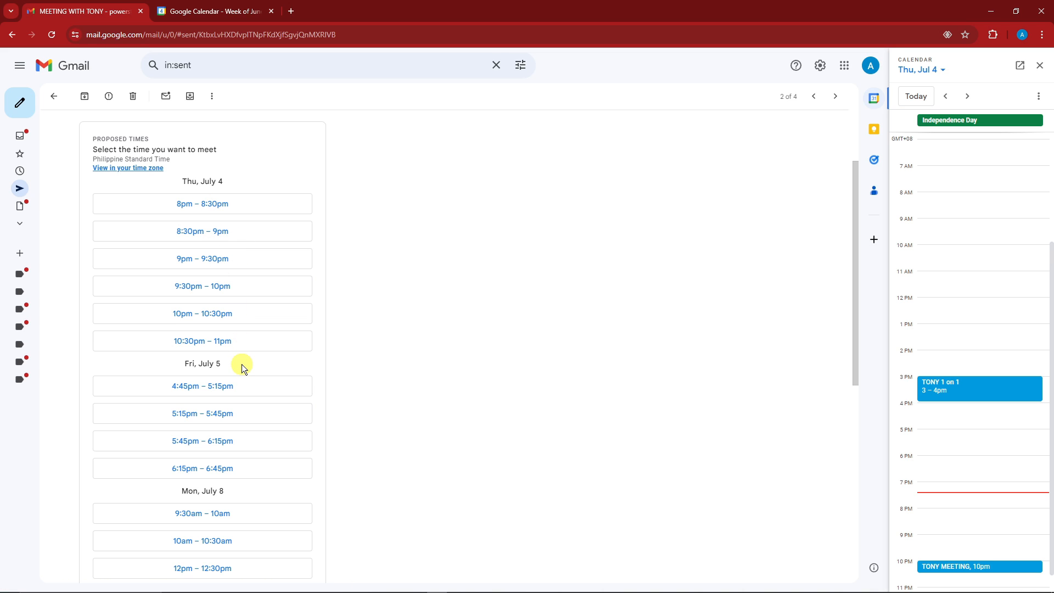
- In the calendar week view, drag TONY MEETING to 3:15pm Thursday, then back to 10pm
click(195, 15)
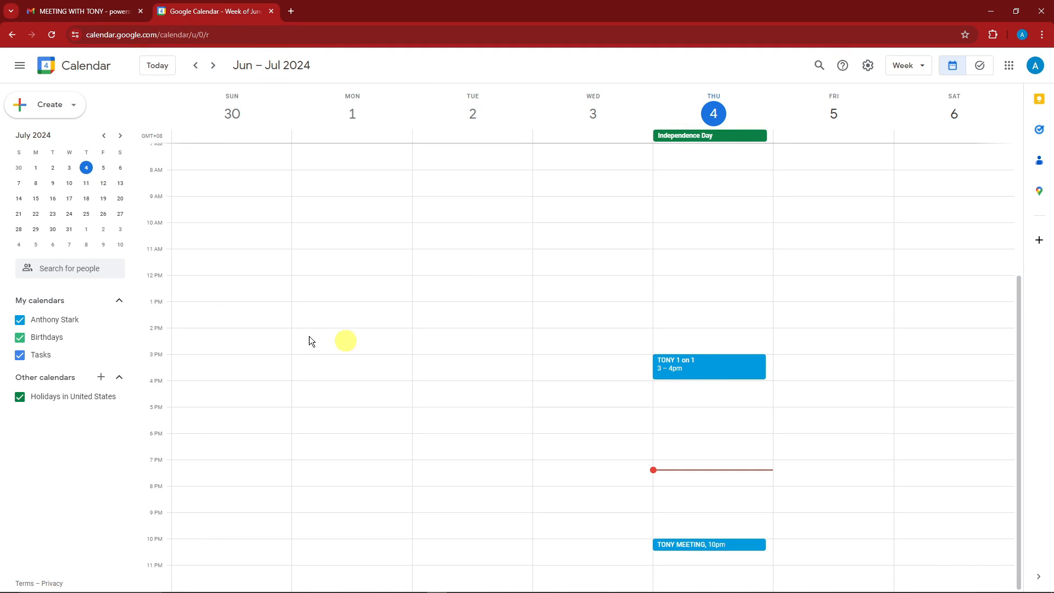
drag(696, 545, 692, 365)
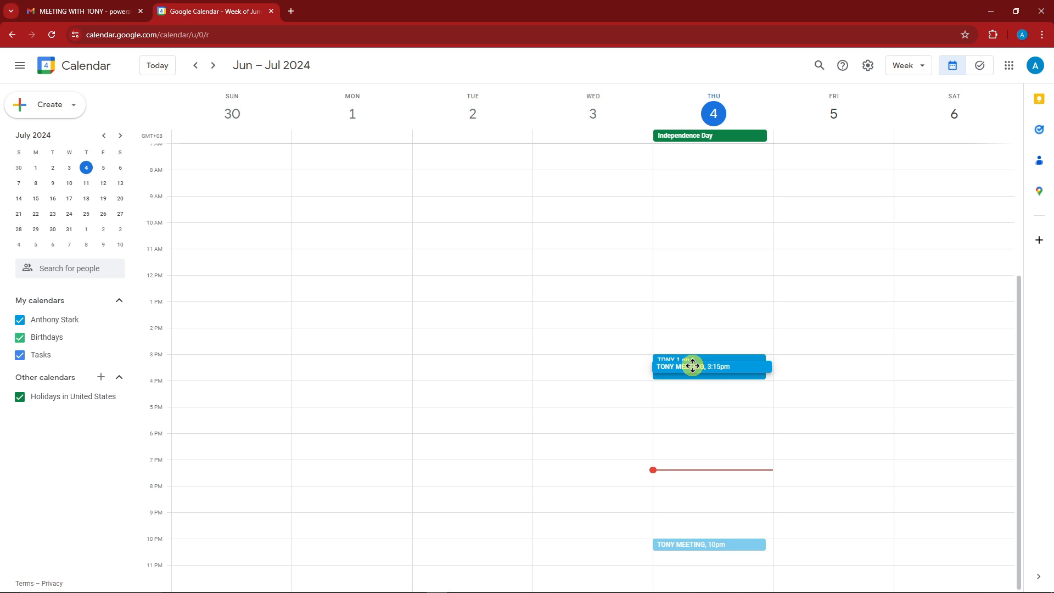
drag(692, 366, 685, 542)
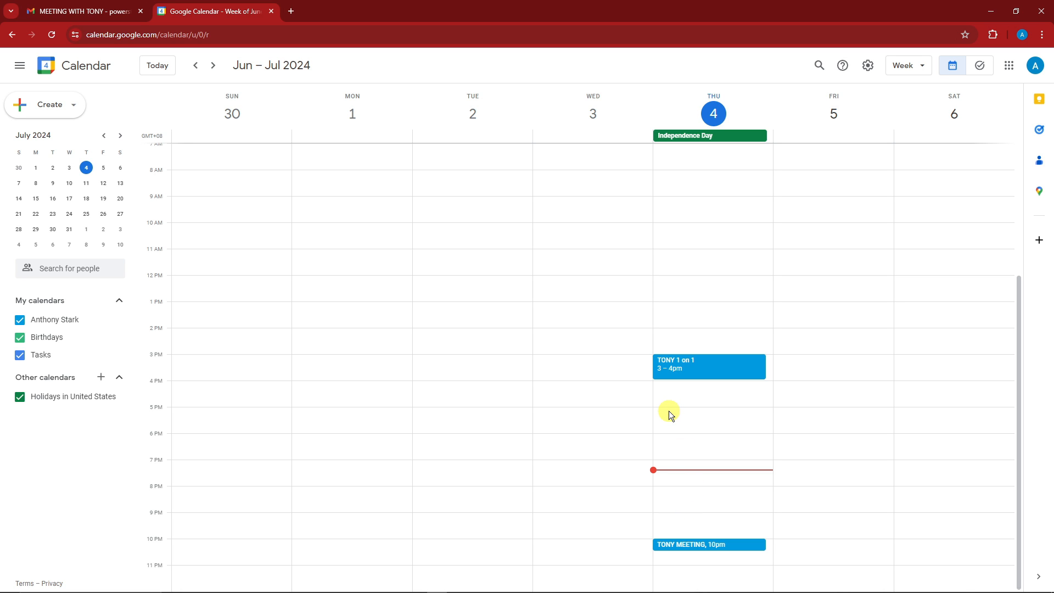
click(692, 369)
- Try shortening TONY MEETING and moving it to 3:30pm, dismissing the guest-update prompt to keep it at 10pm
mouse_move(732, 549)
mouse_down()
mouse_move(730, 377)
mouse_move(744, 540)
mouse_up()
click(544, 372)
mouse_move(724, 546)
mouse_down()
mouse_move(637, 390)
mouse_move(722, 380)
mouse_move(730, 548)
mouse_up()
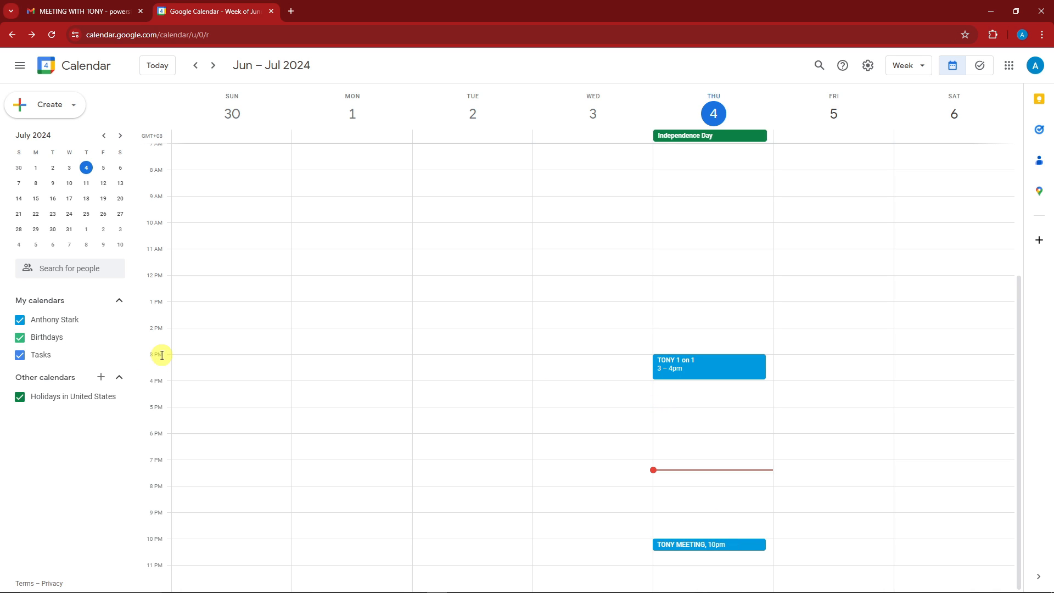
- Return to the MEETING WITH TONY email and scroll the calendar panel to the 10pm TONY MEETING
click(110, 9)
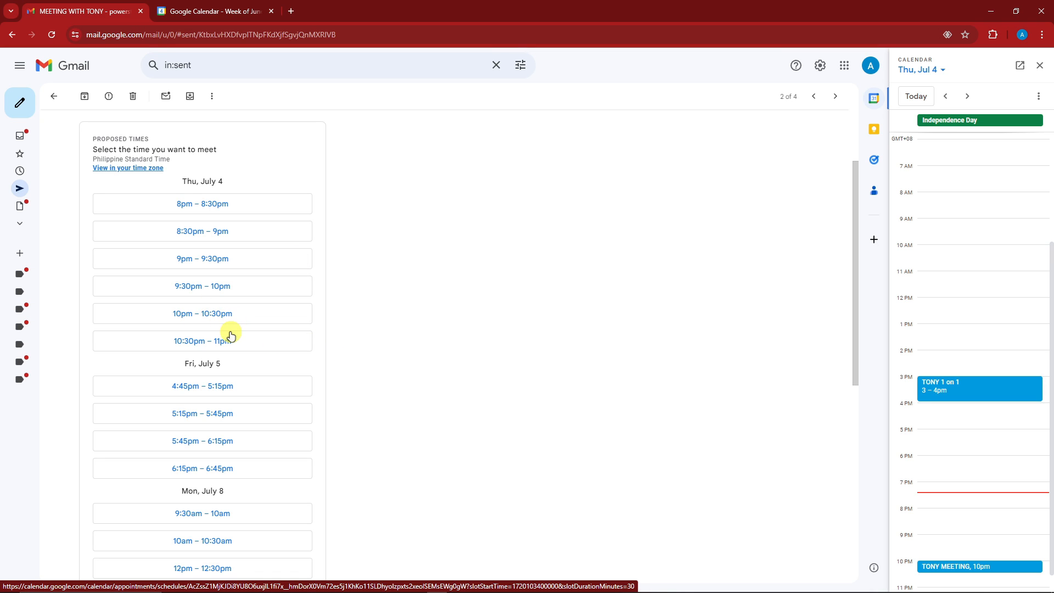
scroll(1039, 344, down, 1)
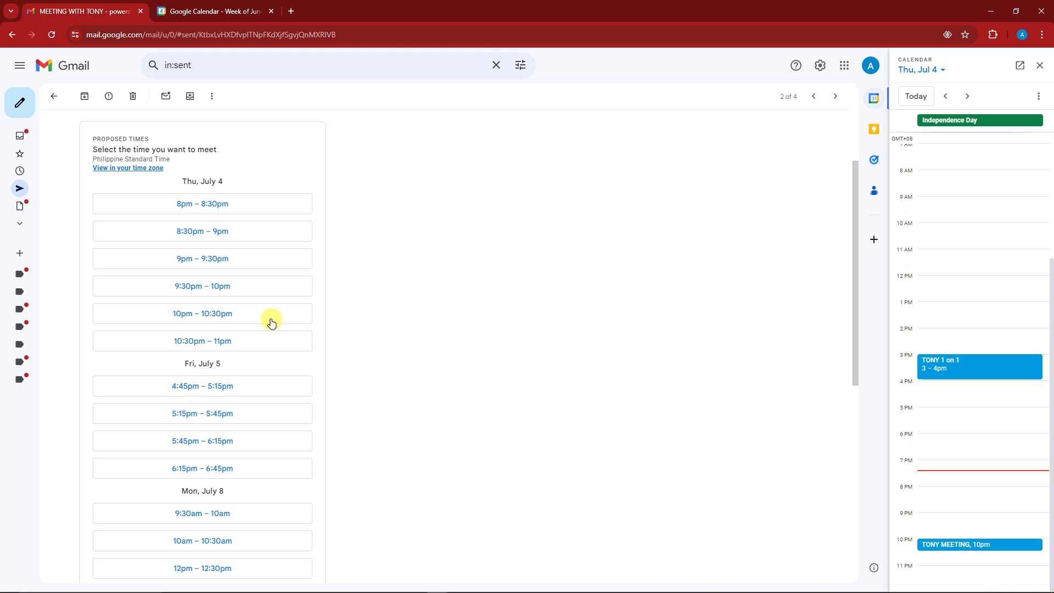